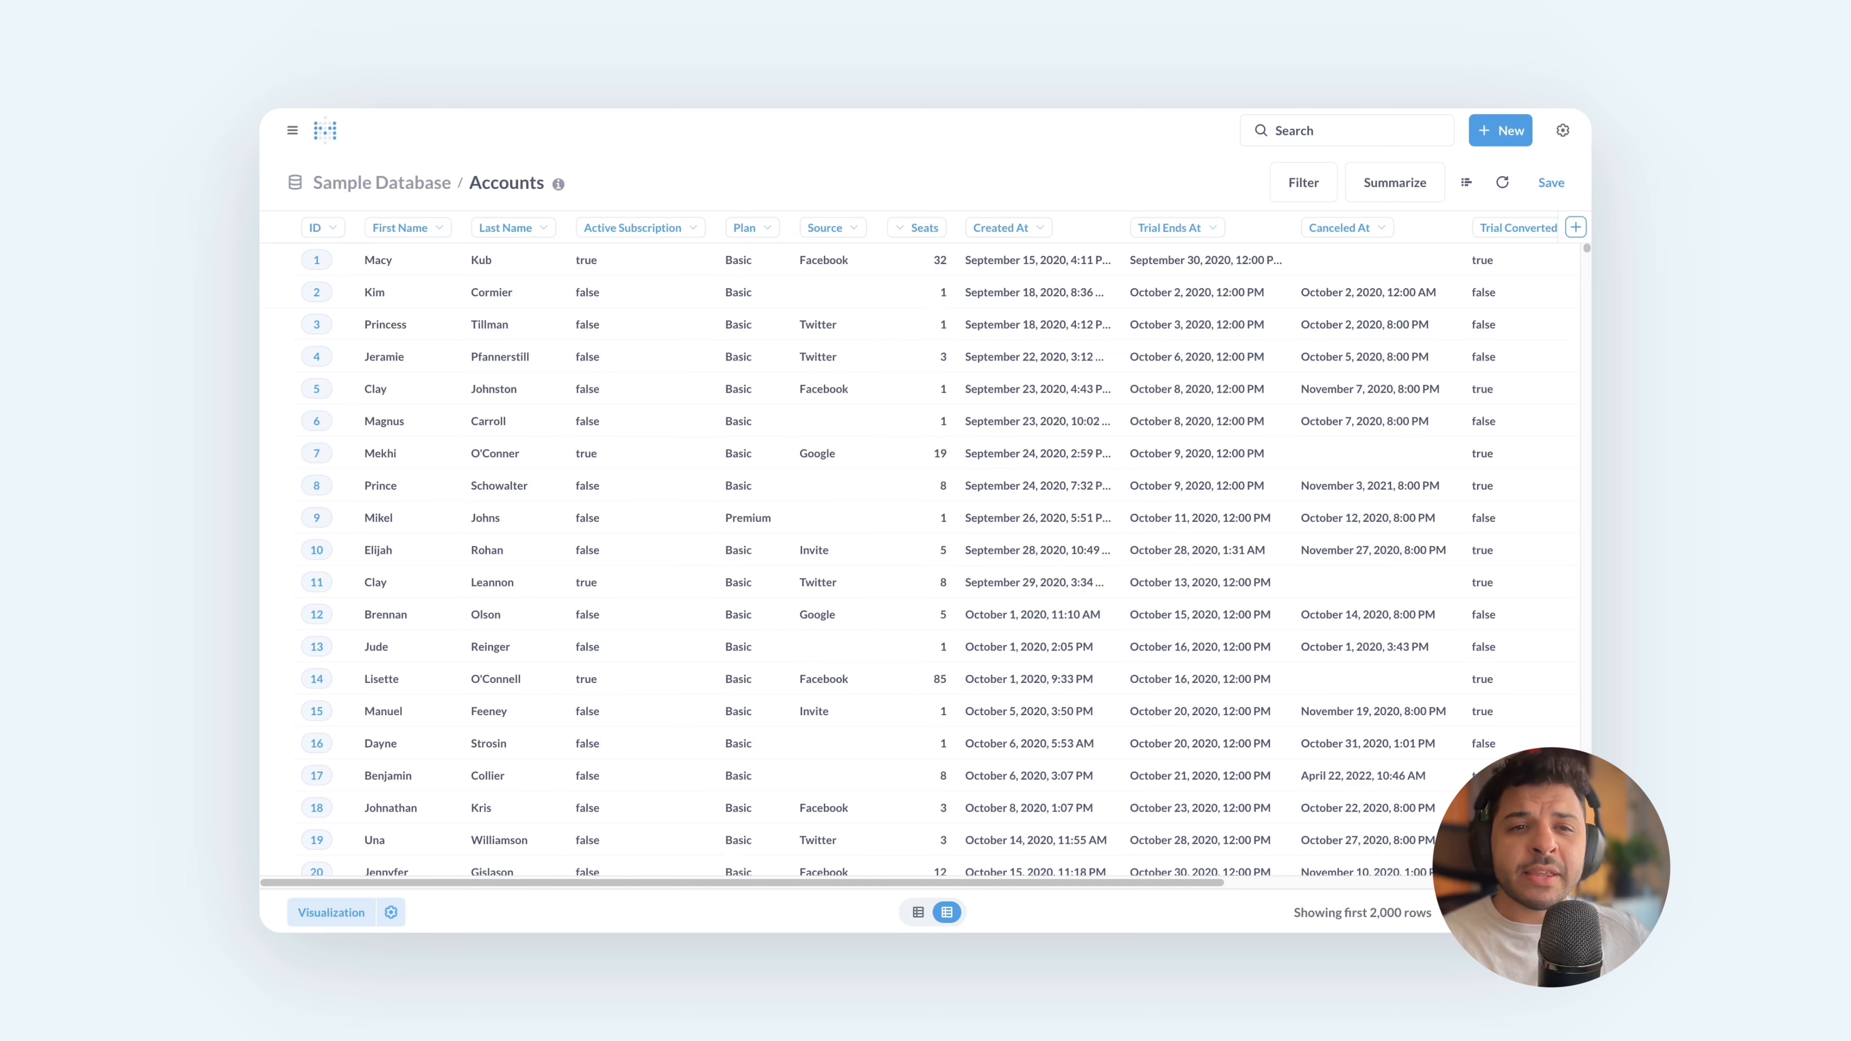
Filter the Accounts table to rows whose Active Subscription is true, and remove that filter again
mouse_move(436, 247)
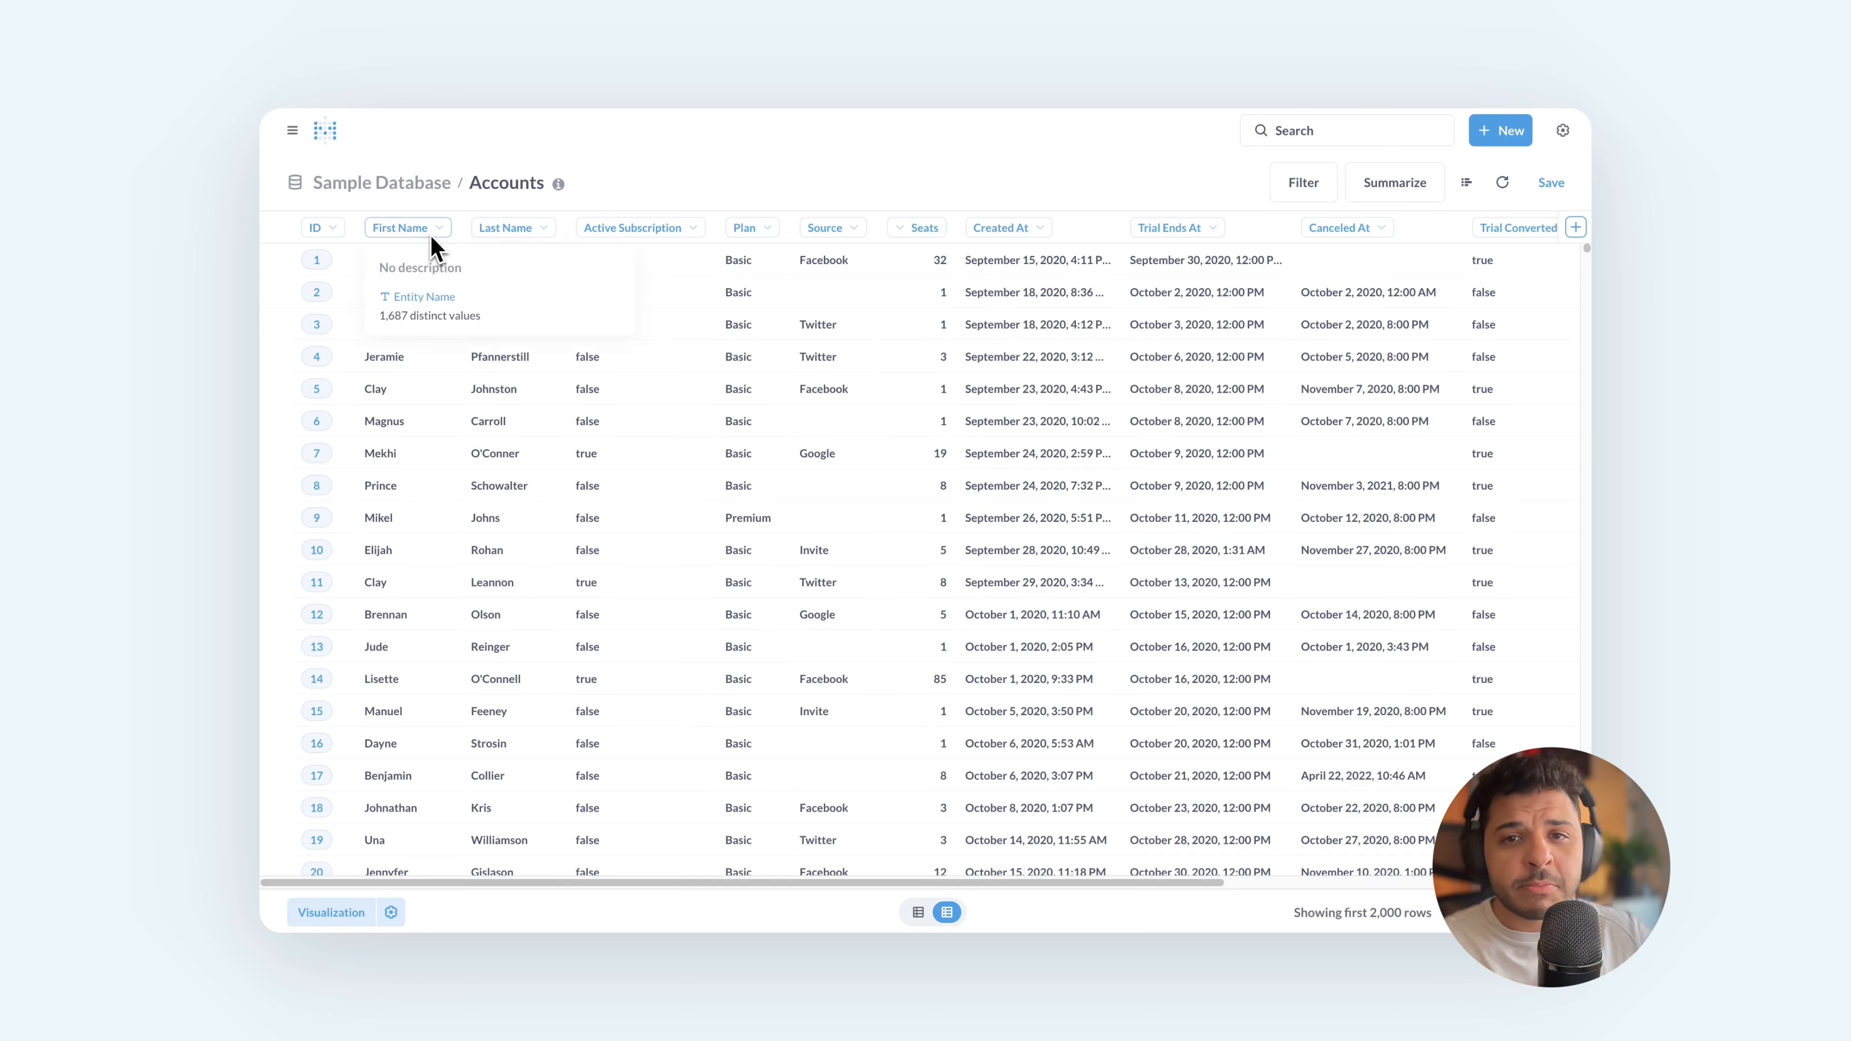
mouse_move(625, 242)
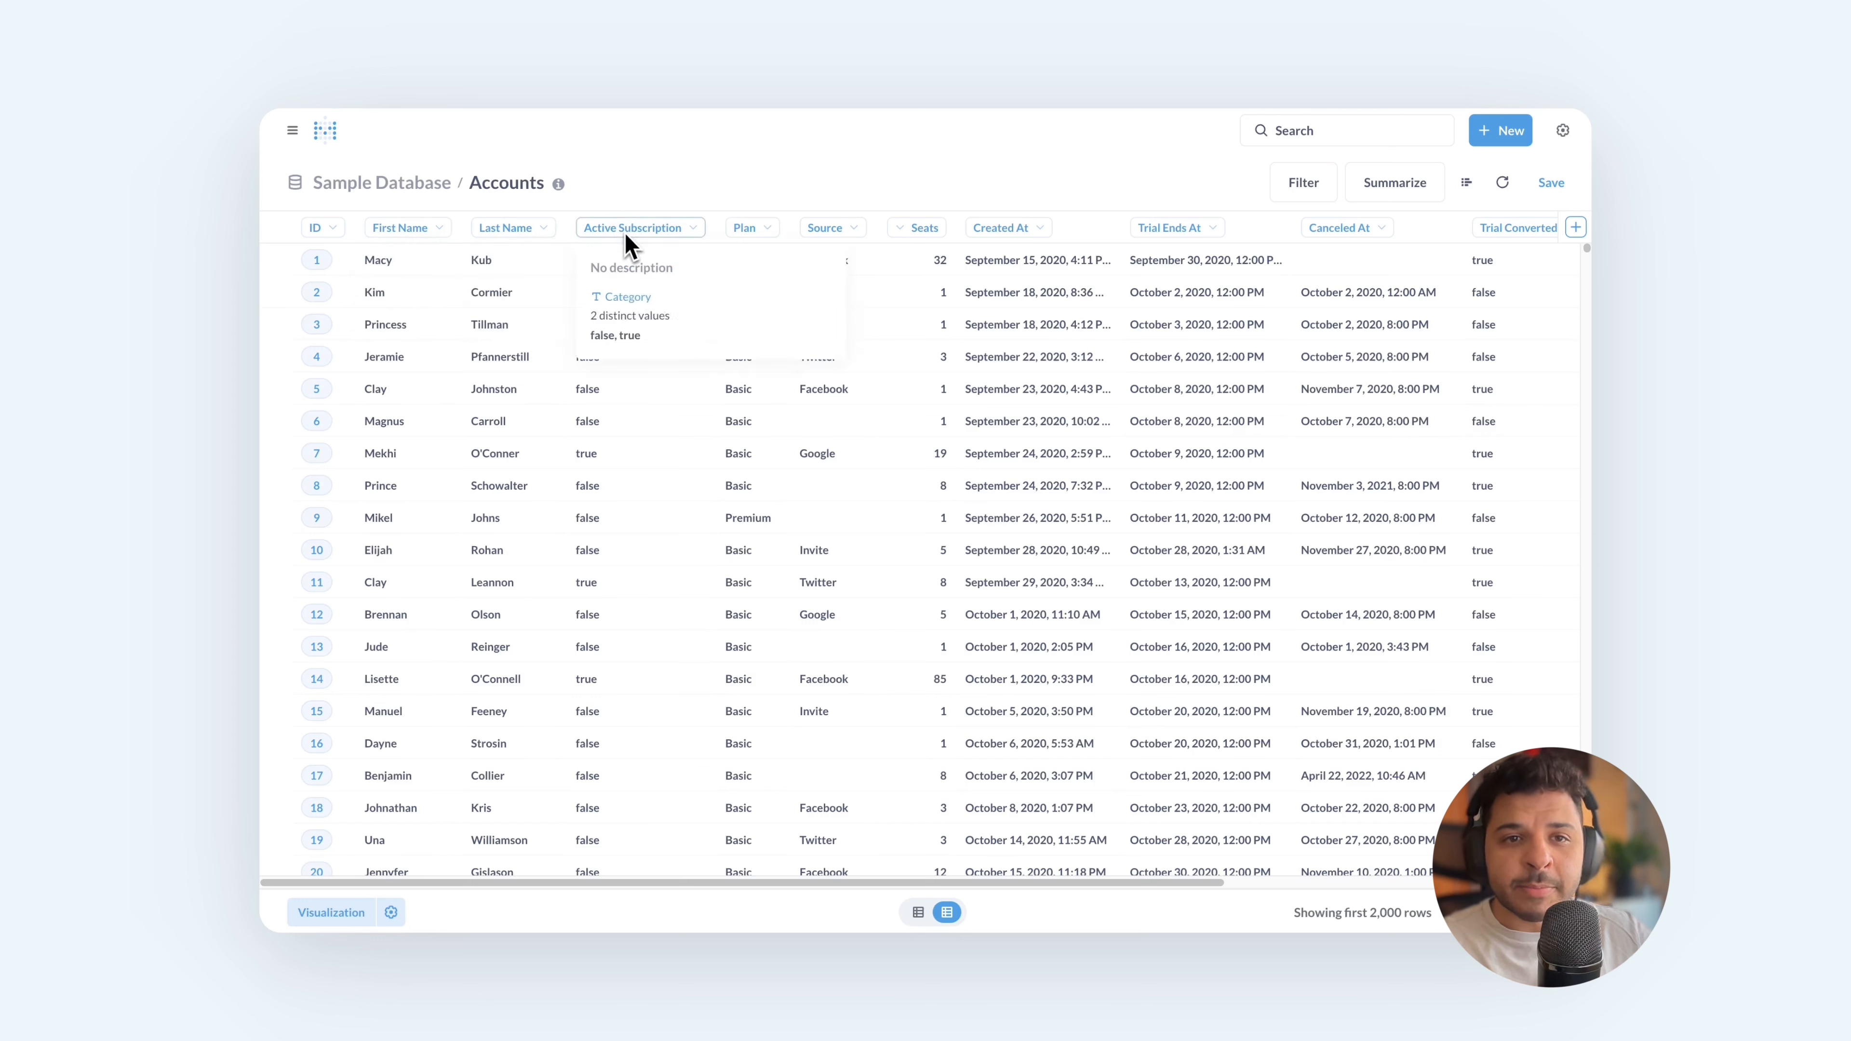
mouse_move(919, 241)
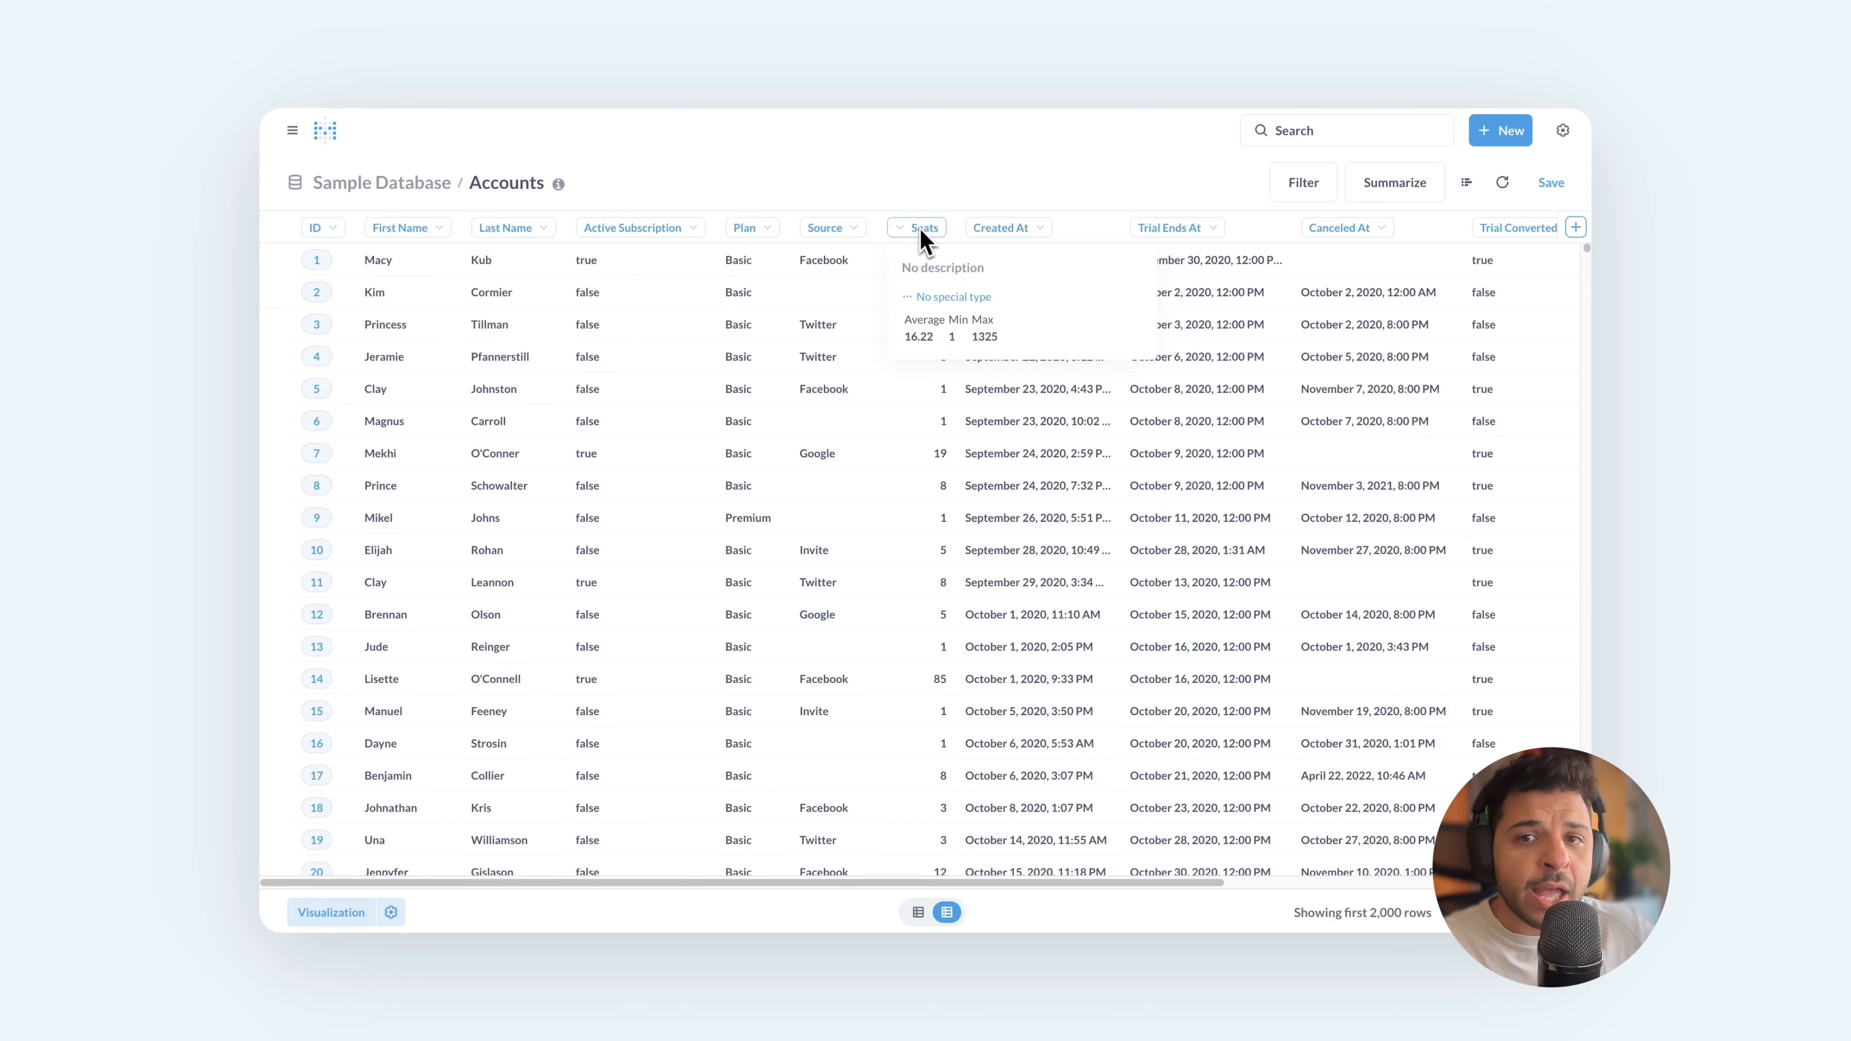
mouse_move(1042, 244)
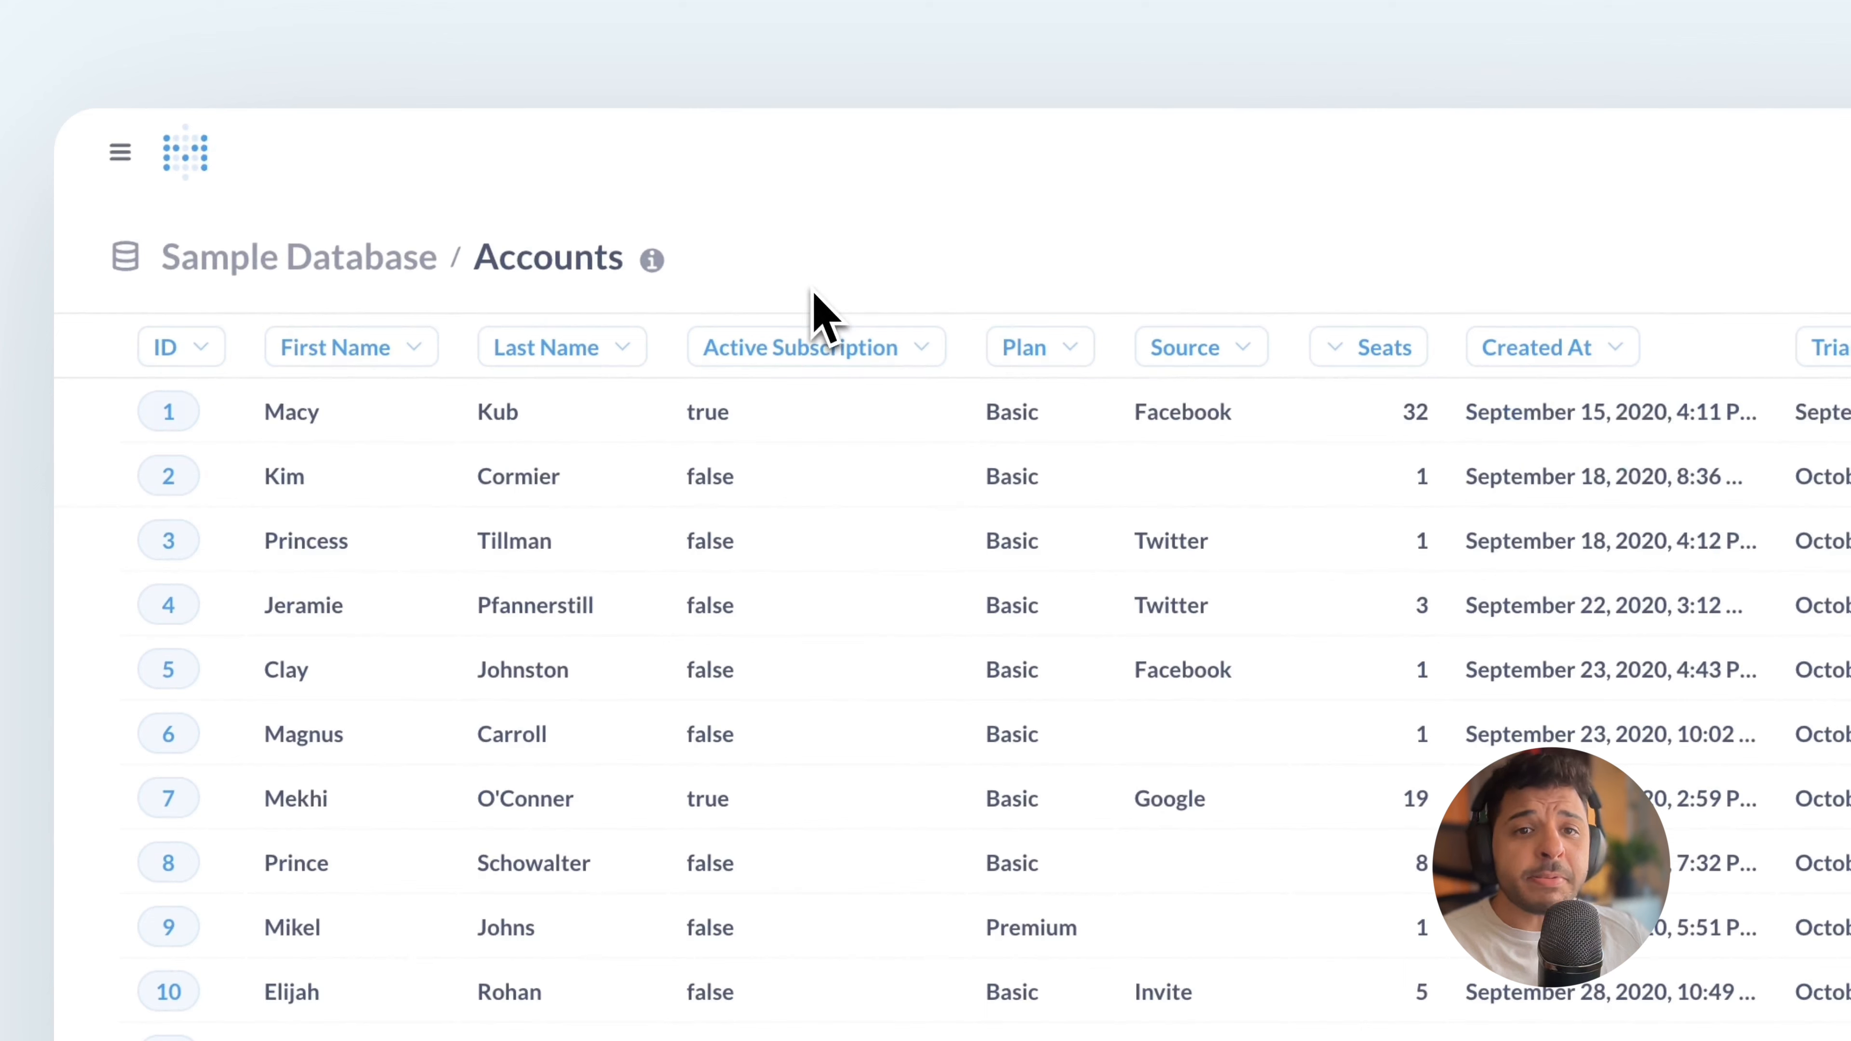
left_click(793, 414)
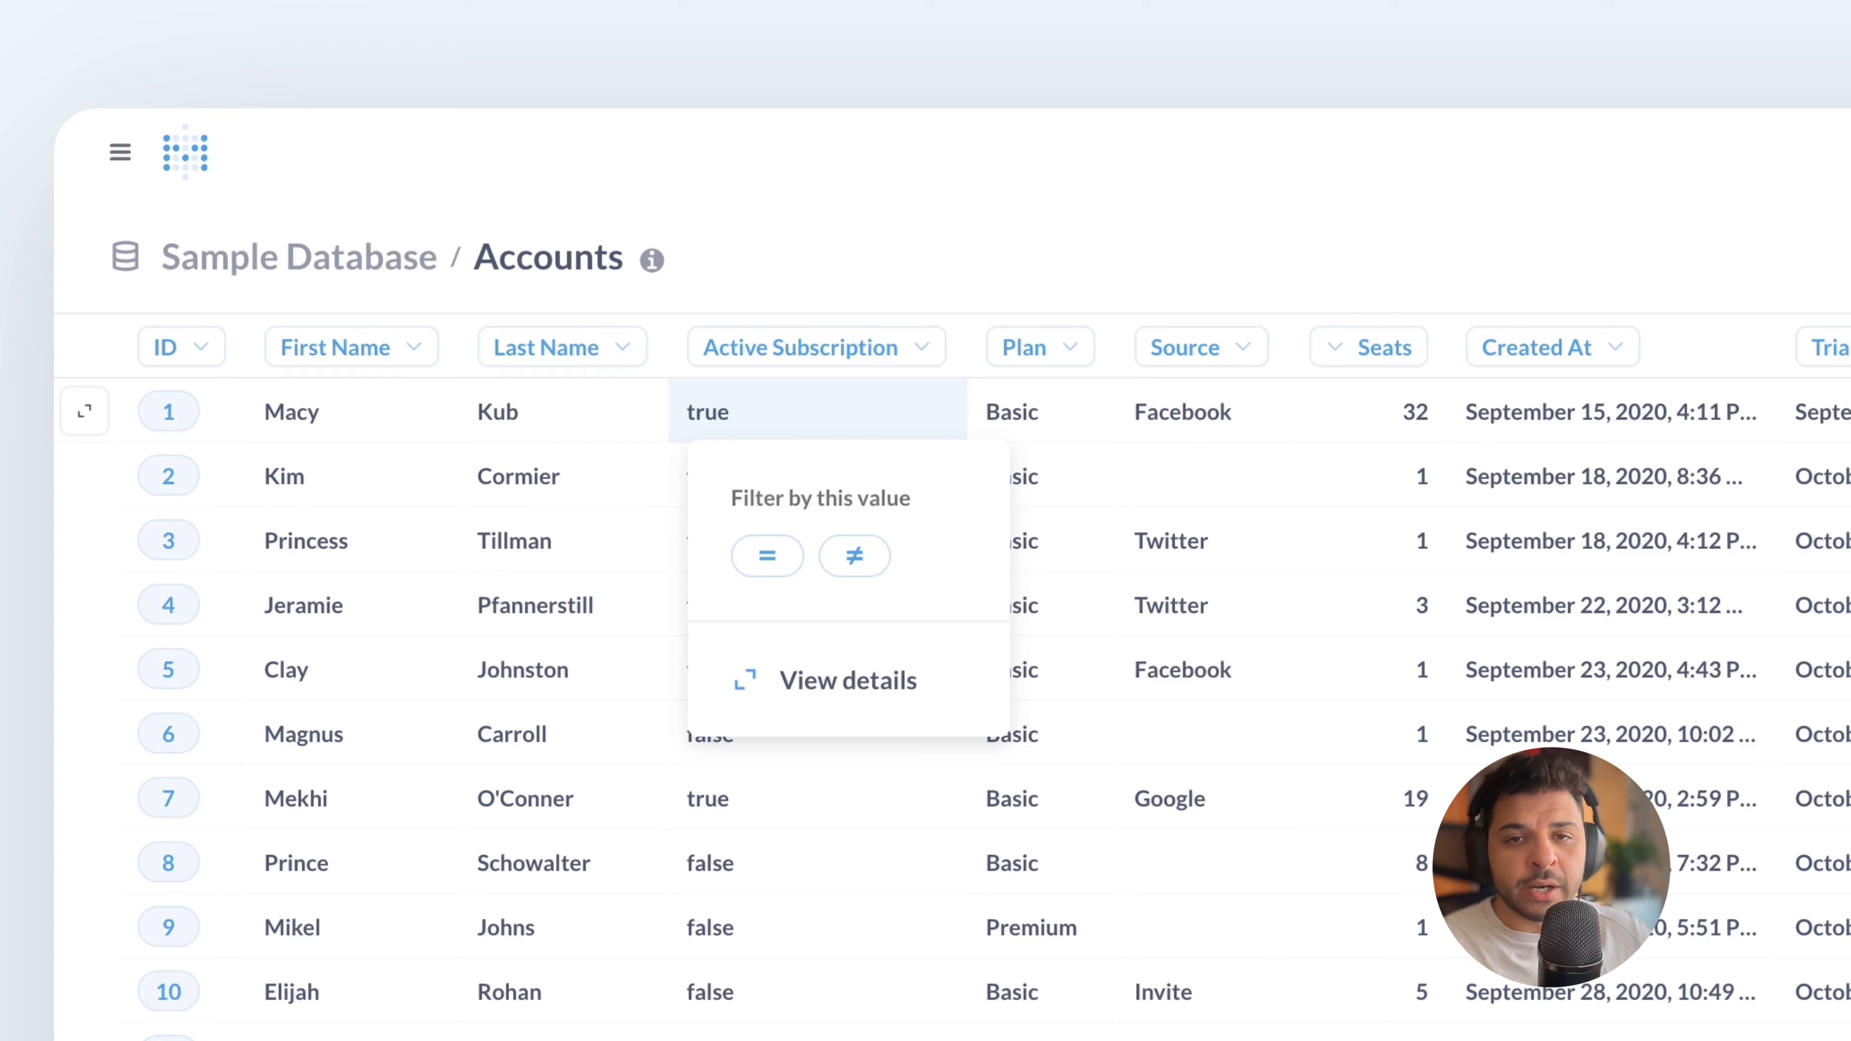
left_click(767, 556)
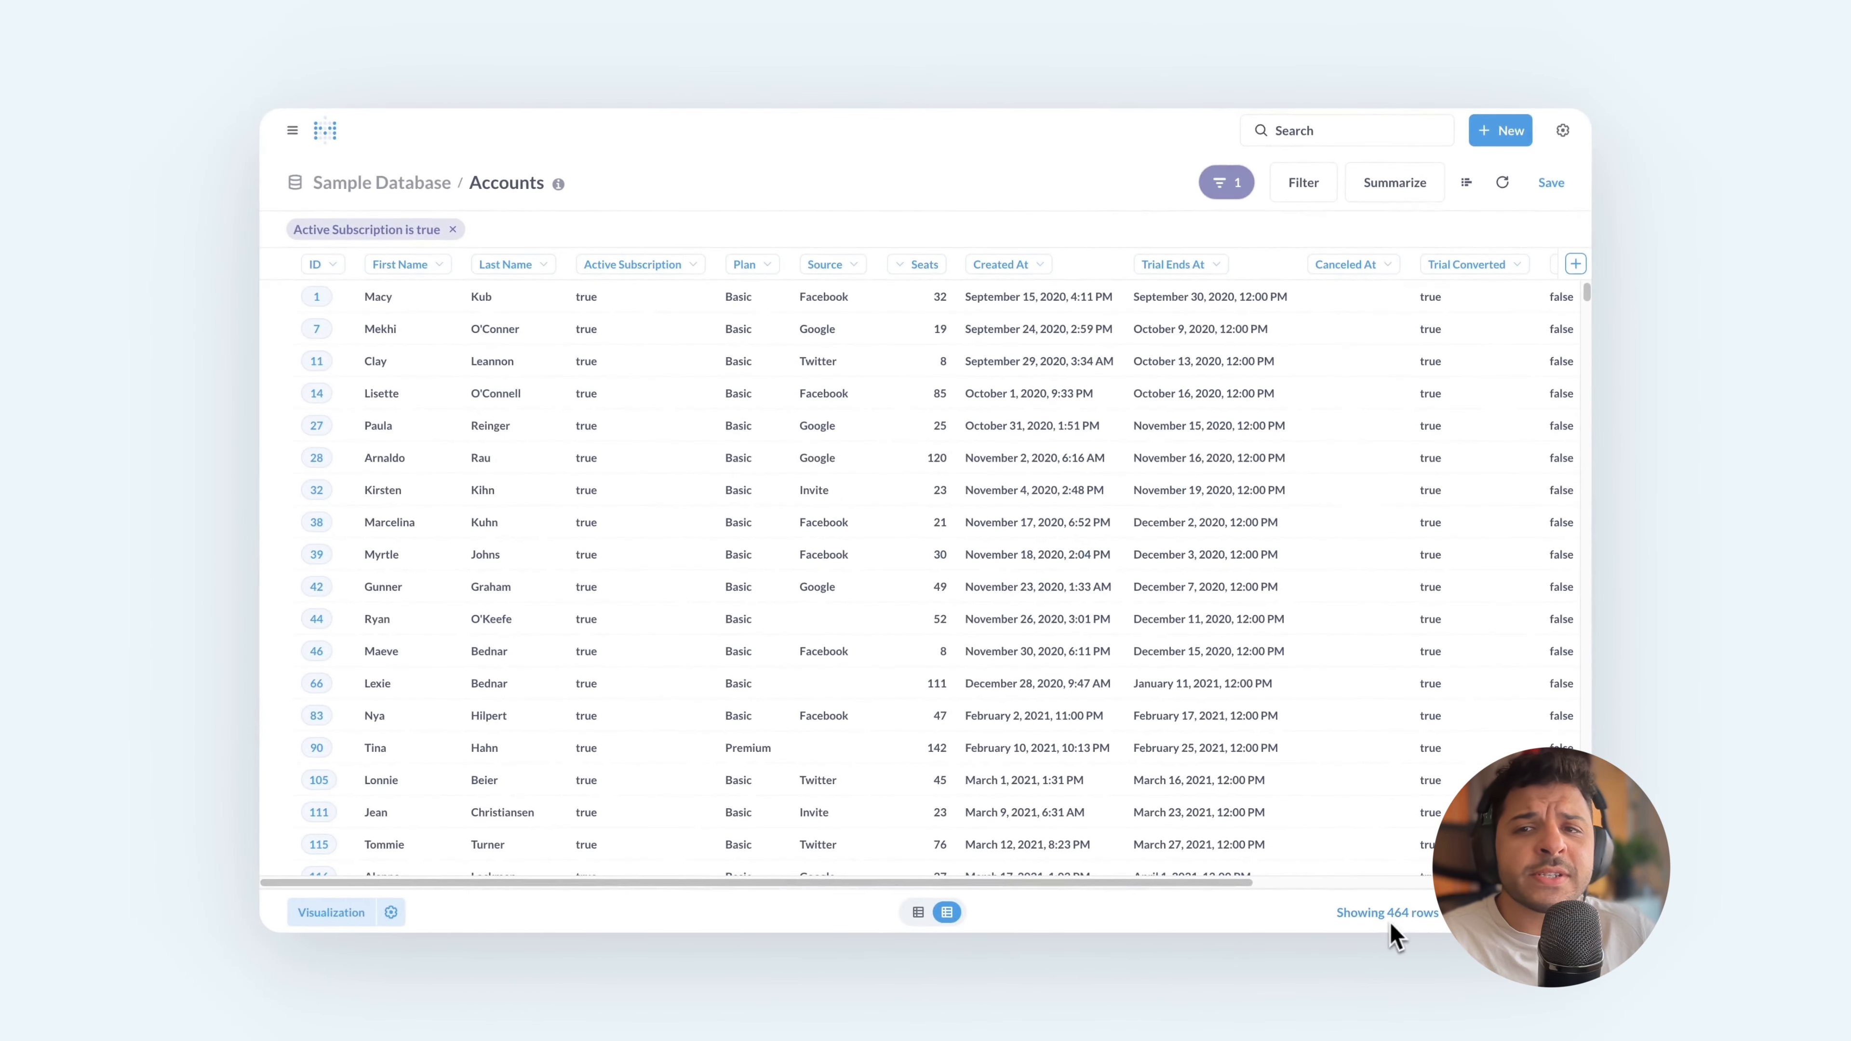
left_click(453, 230)
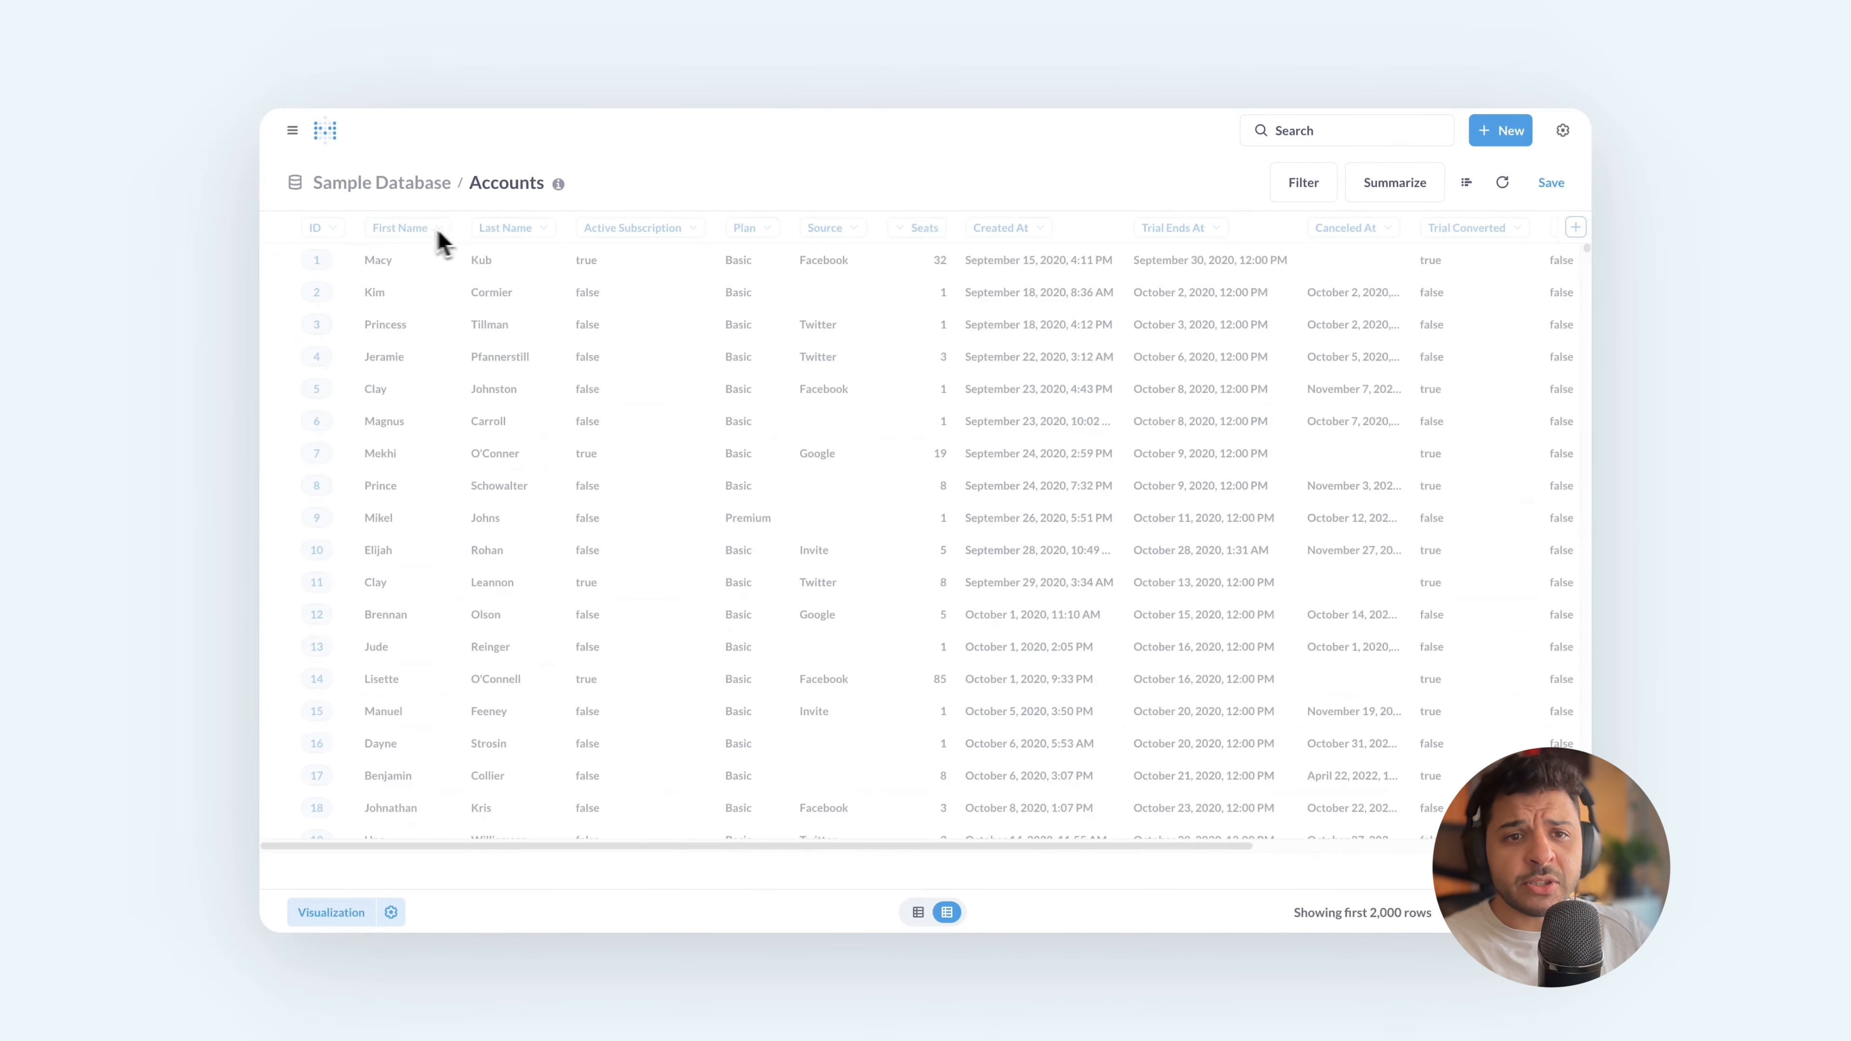
Filter the First Name column with the Is operator to one person's first name, and remove that filter again
left_click(416, 231)
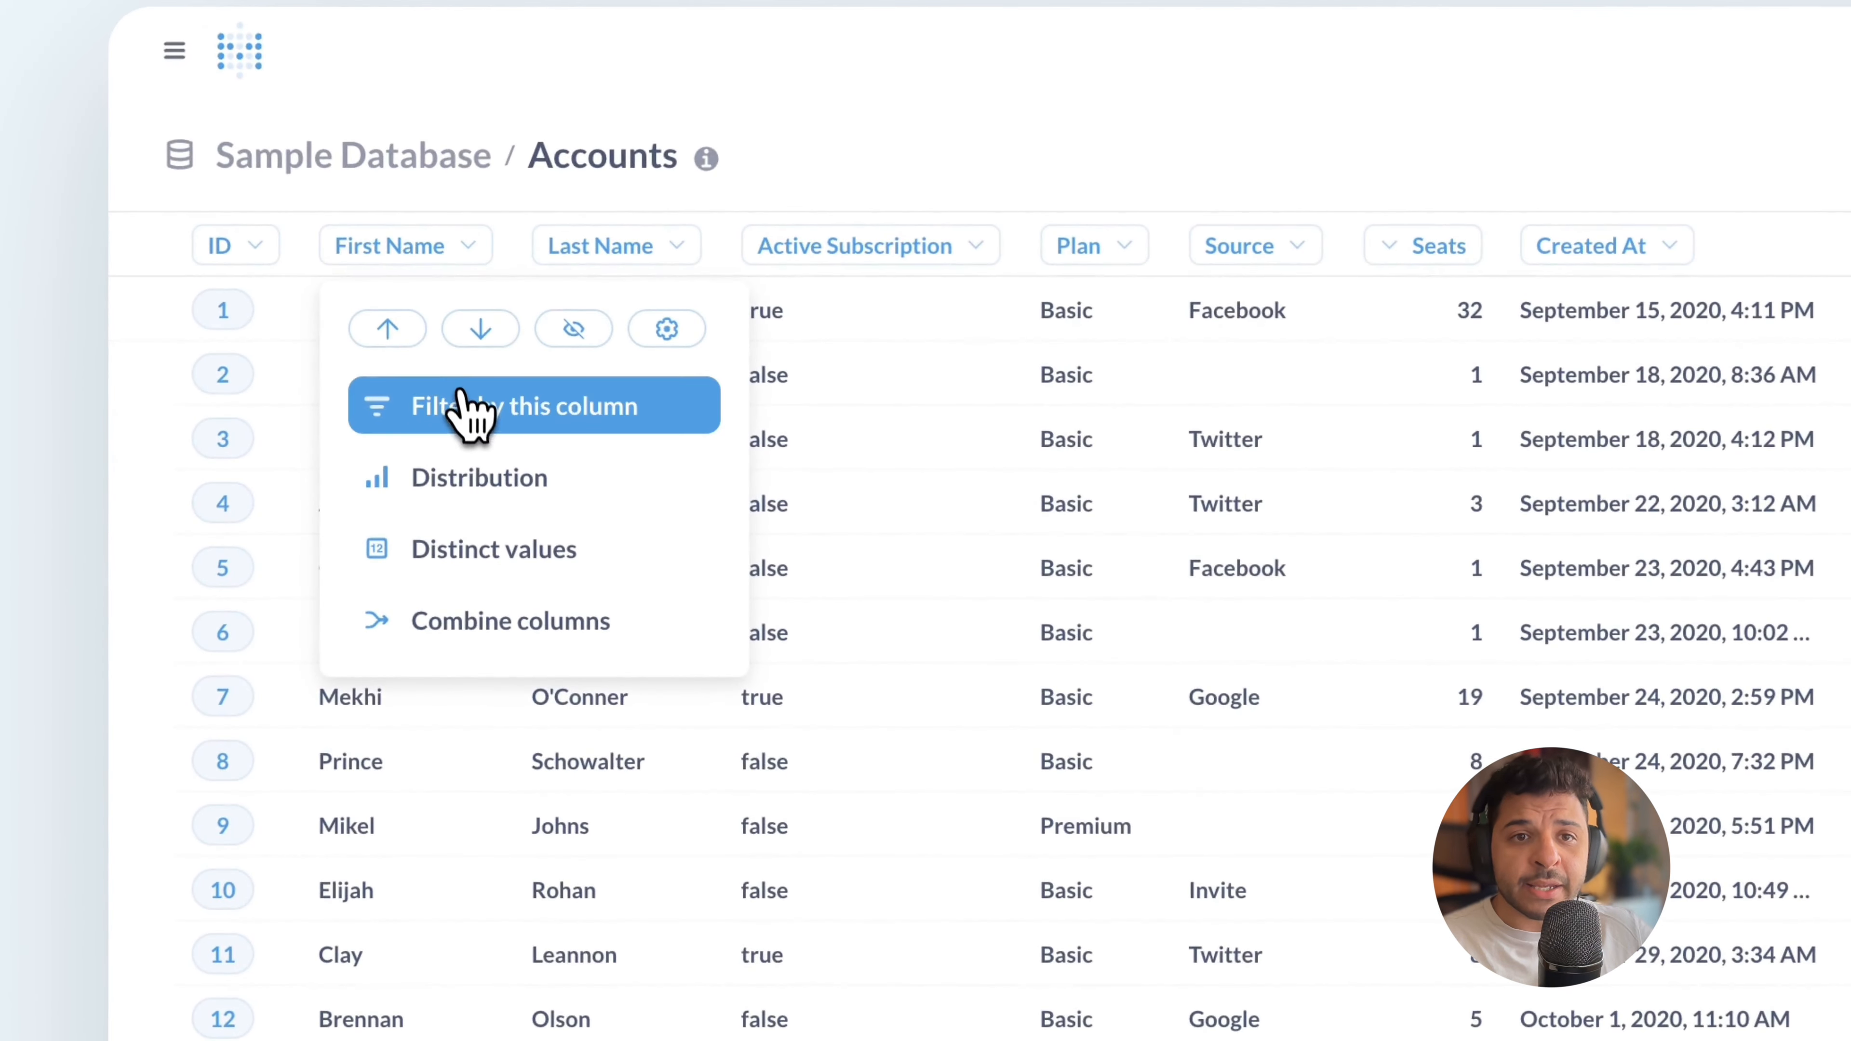
left_click(439, 310)
left_click(701, 344)
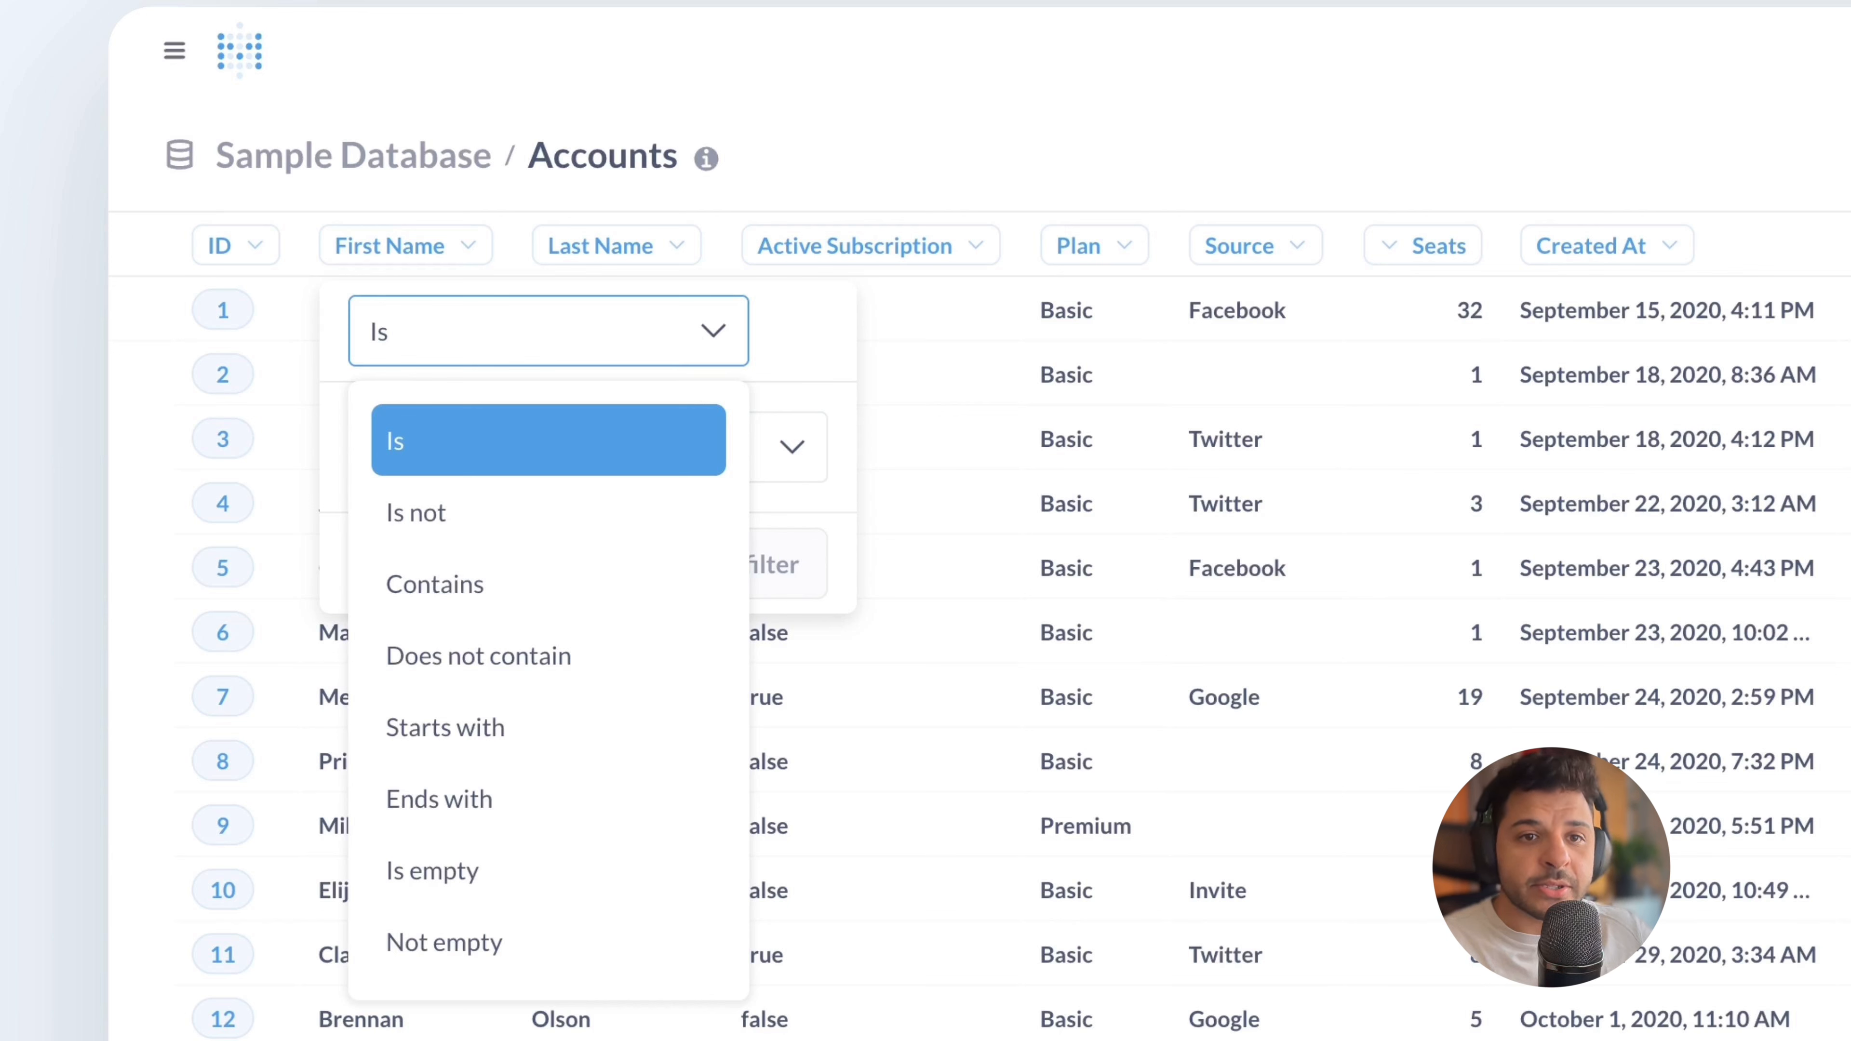
left_click(656, 430)
left_click(612, 434)
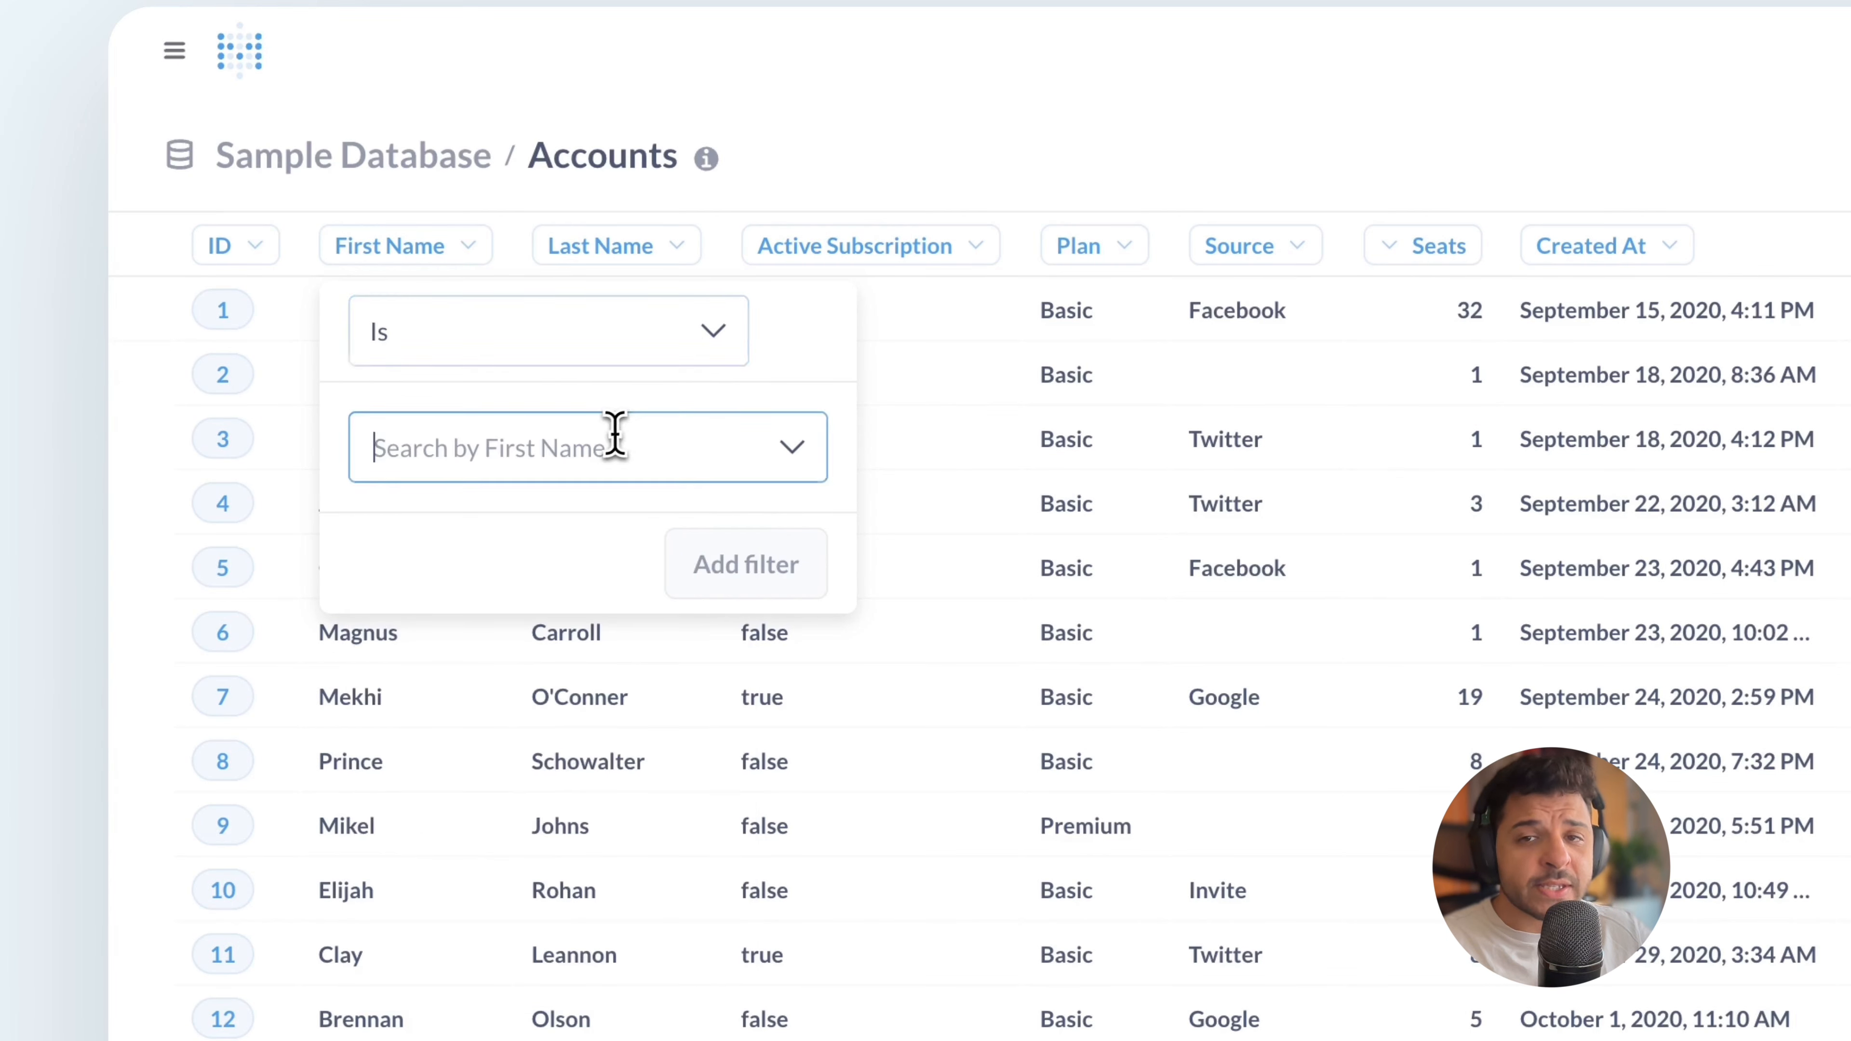
type("Clay")
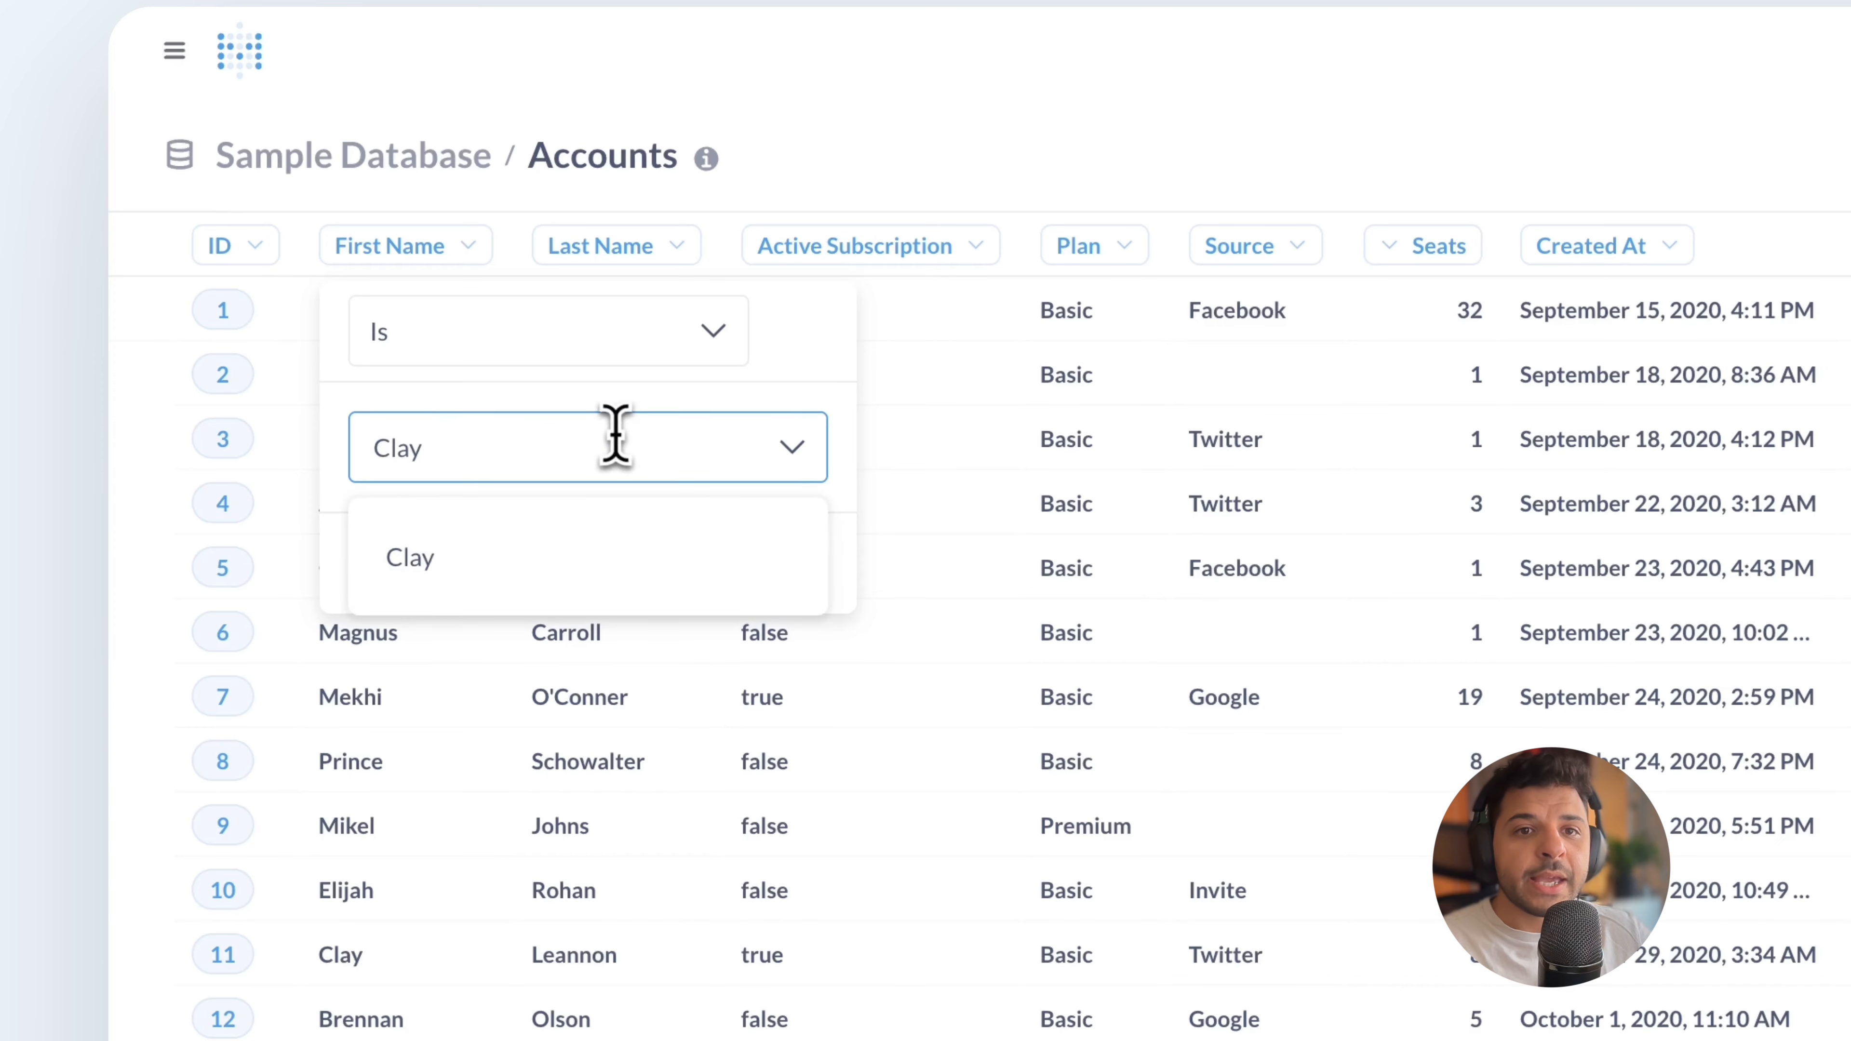
left_click(554, 568)
left_click(696, 576)
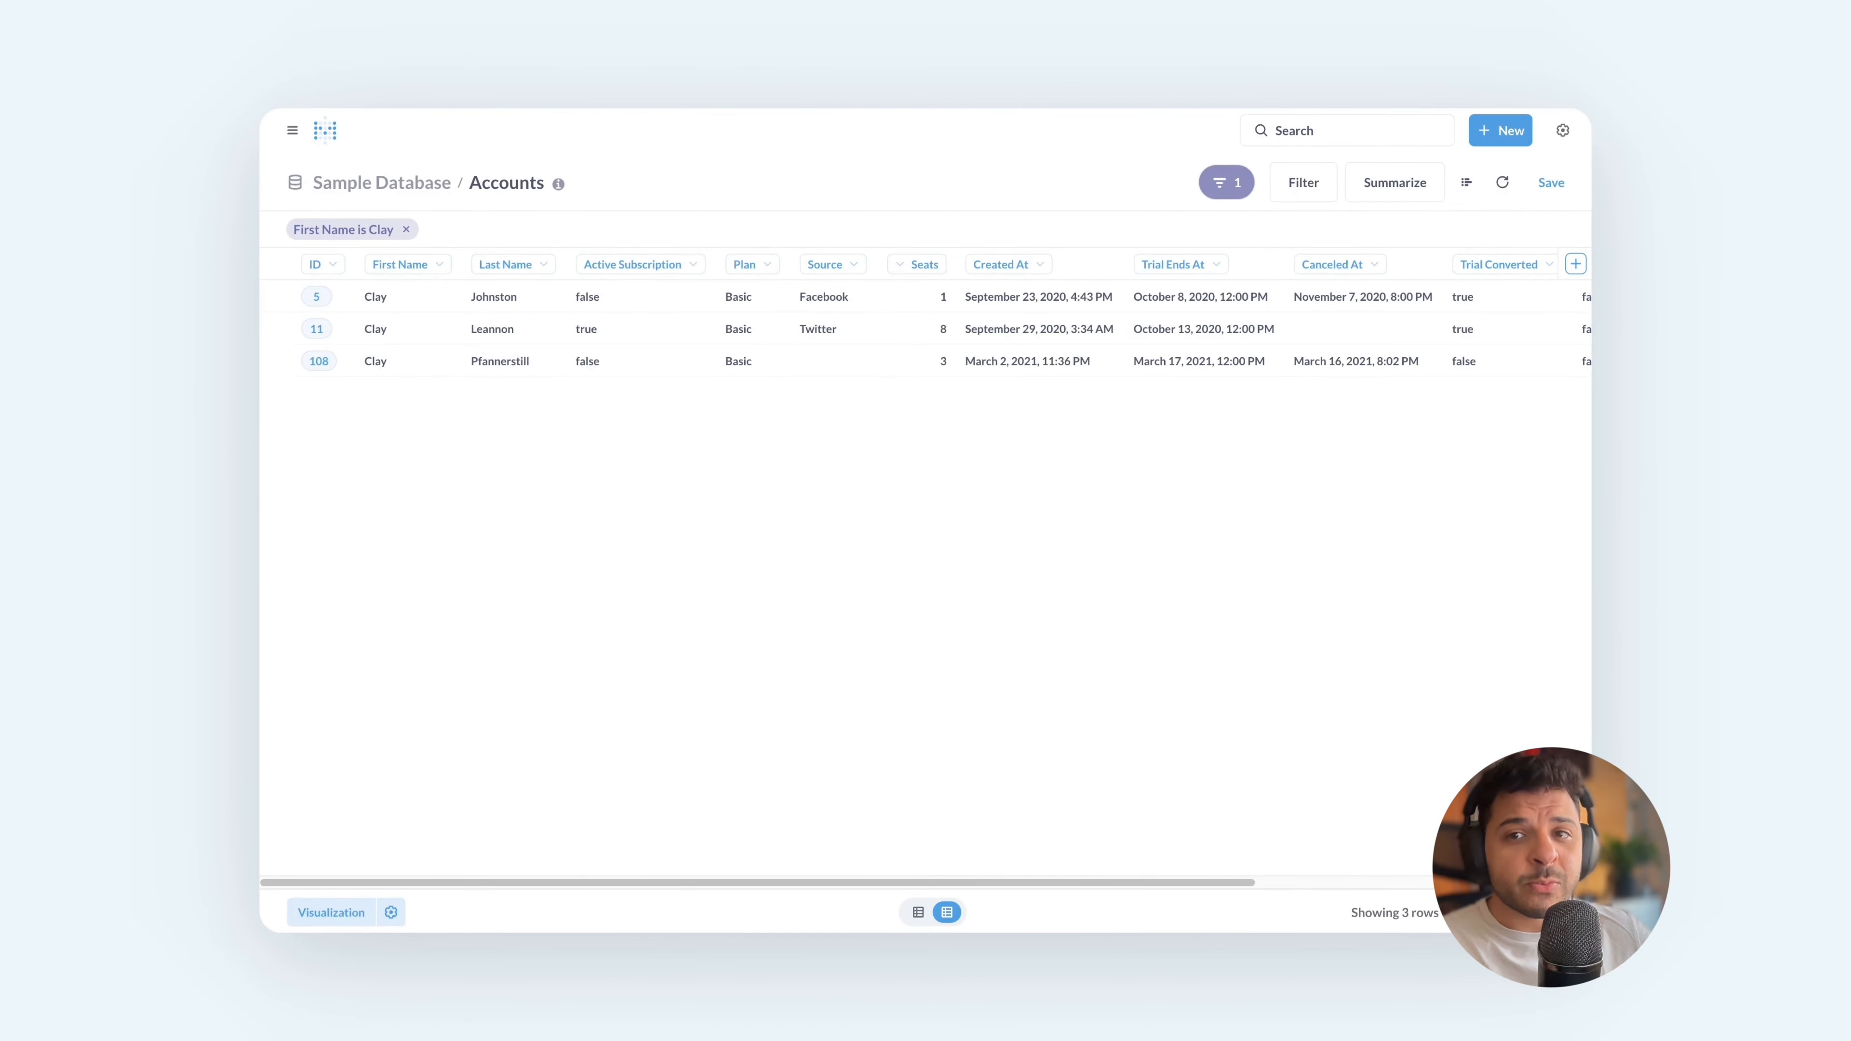
left_click(406, 229)
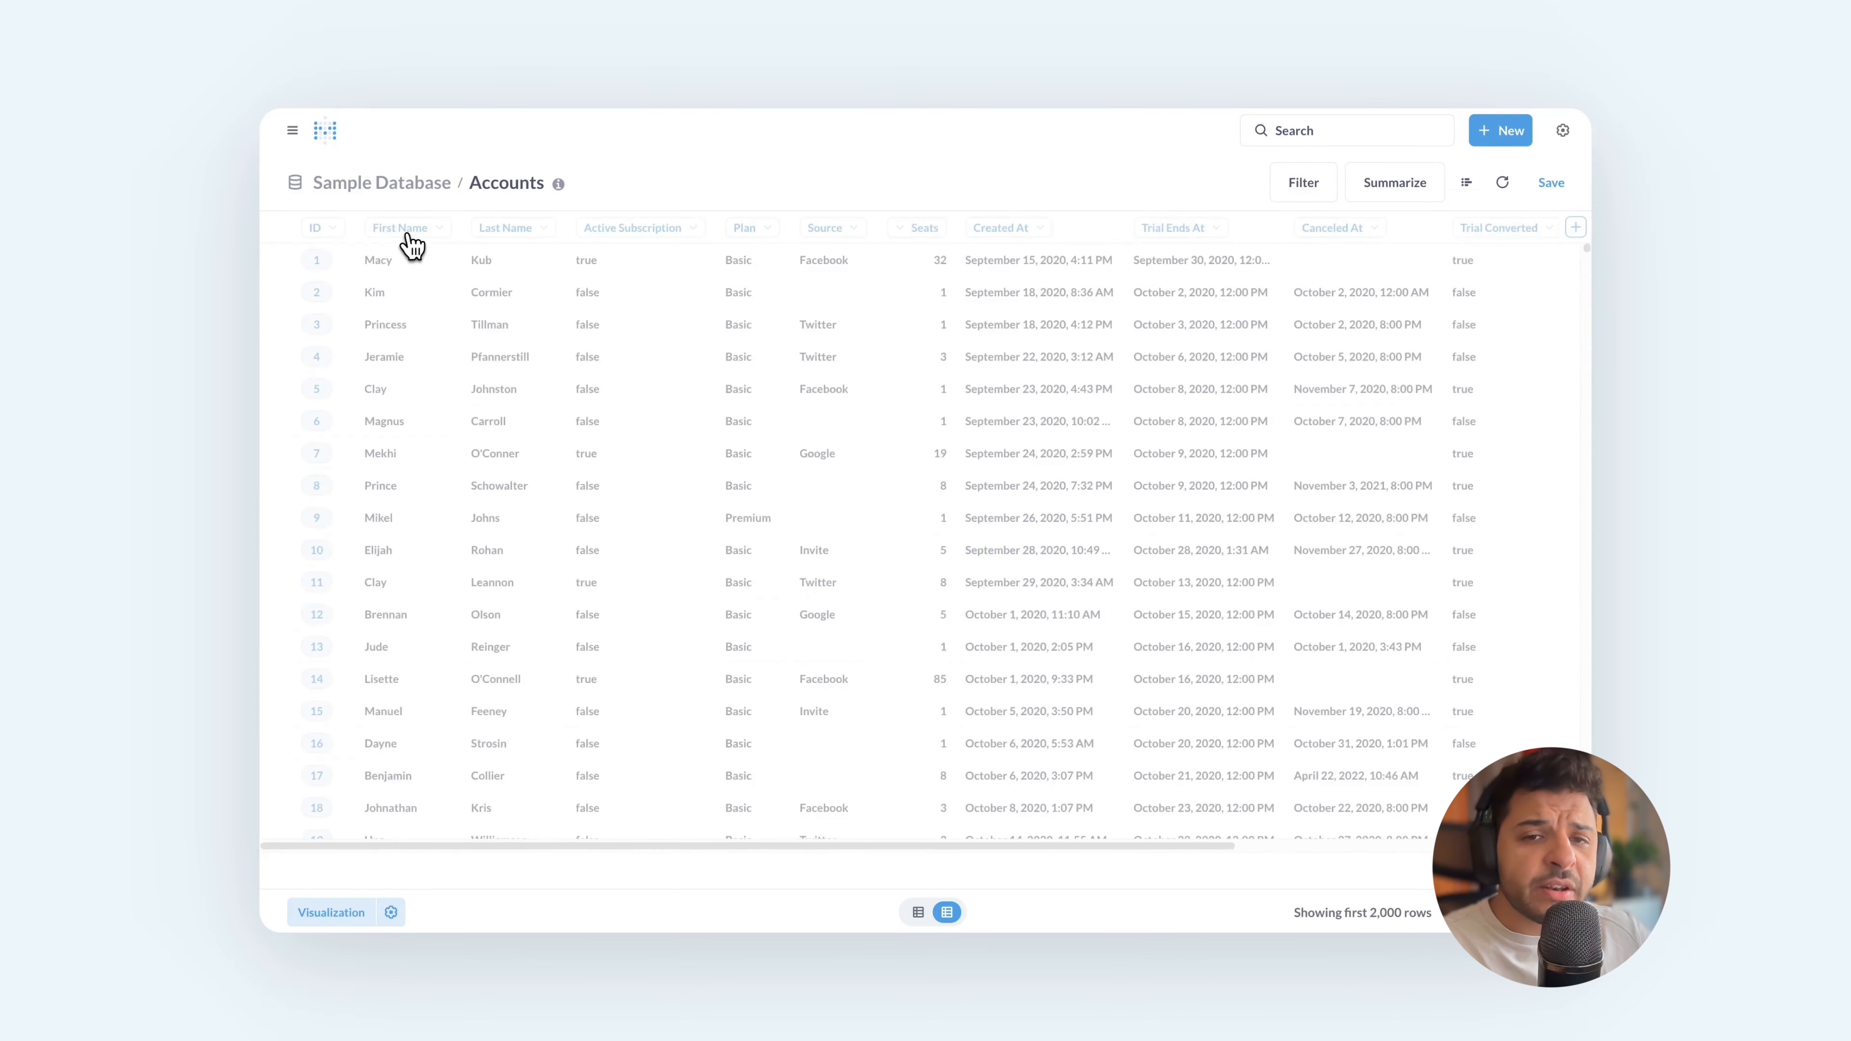
Filter the Seats column to values greater than 50, and remove that filter again
left_click(918, 232)
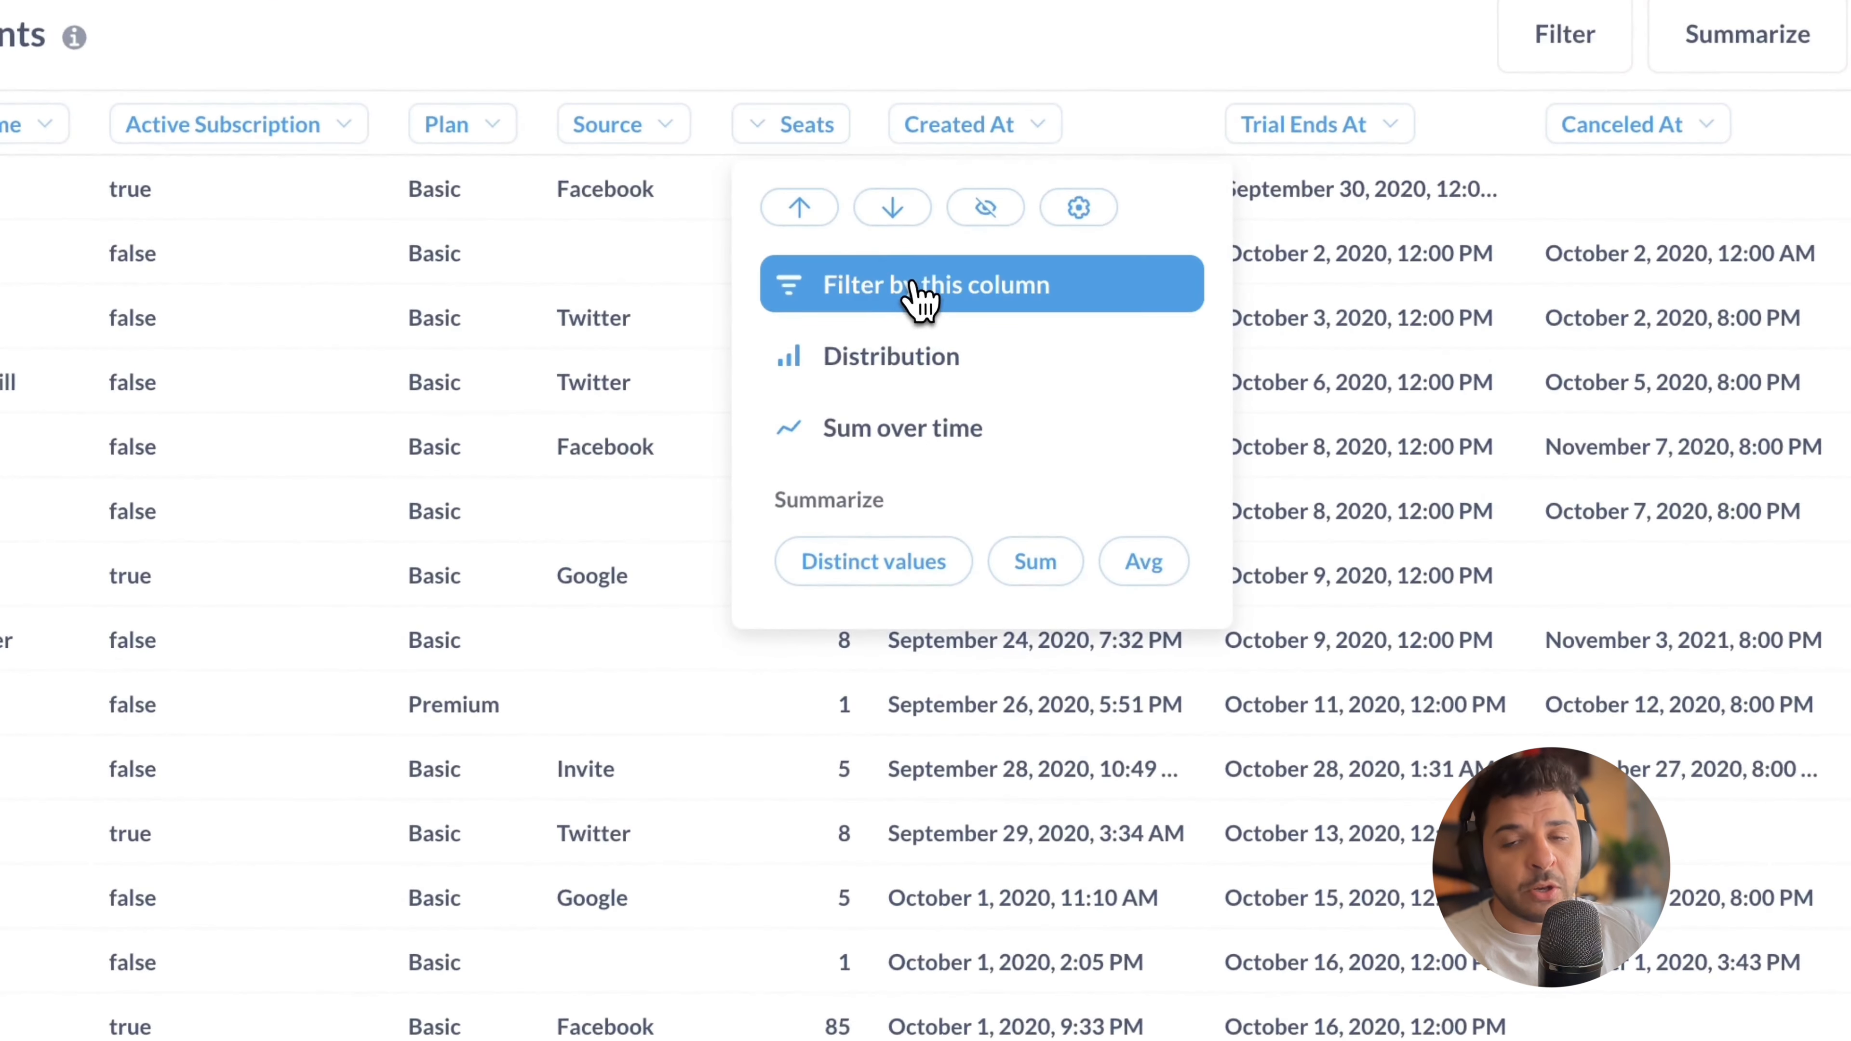
left_click(913, 292)
left_click(1102, 237)
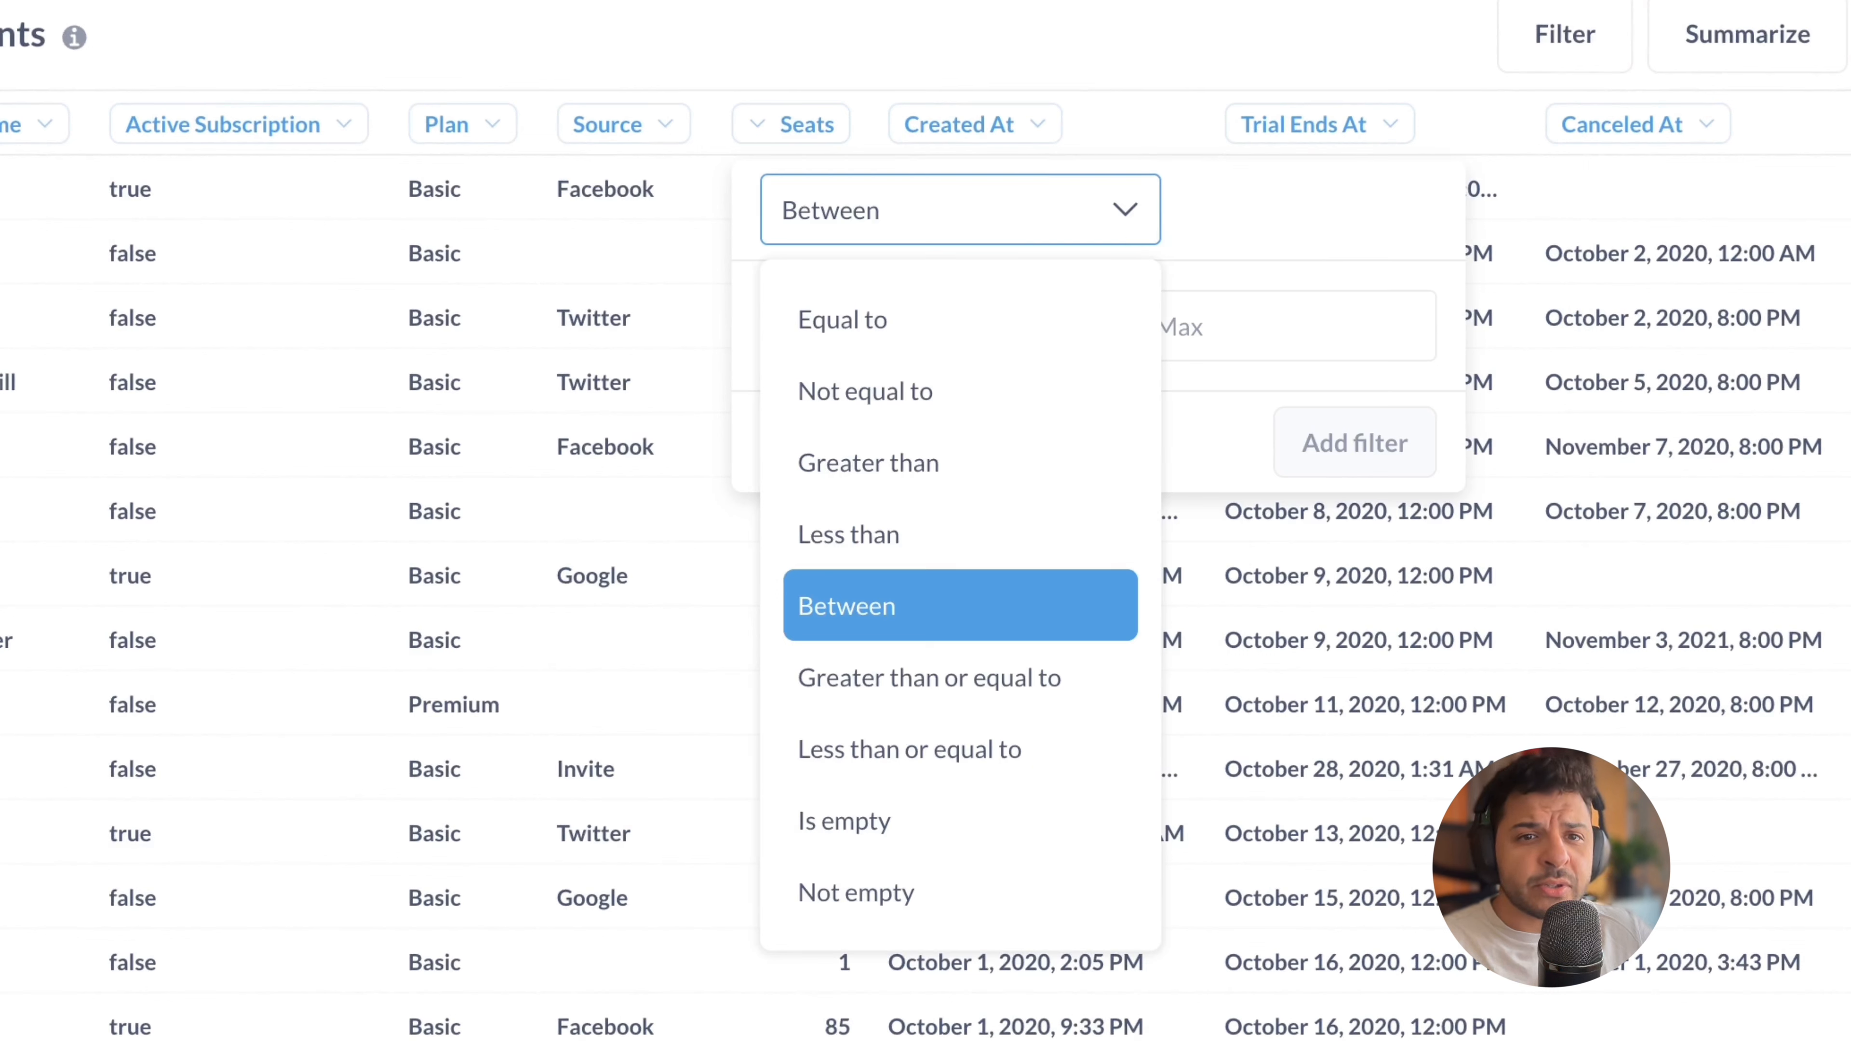
left_click(998, 463)
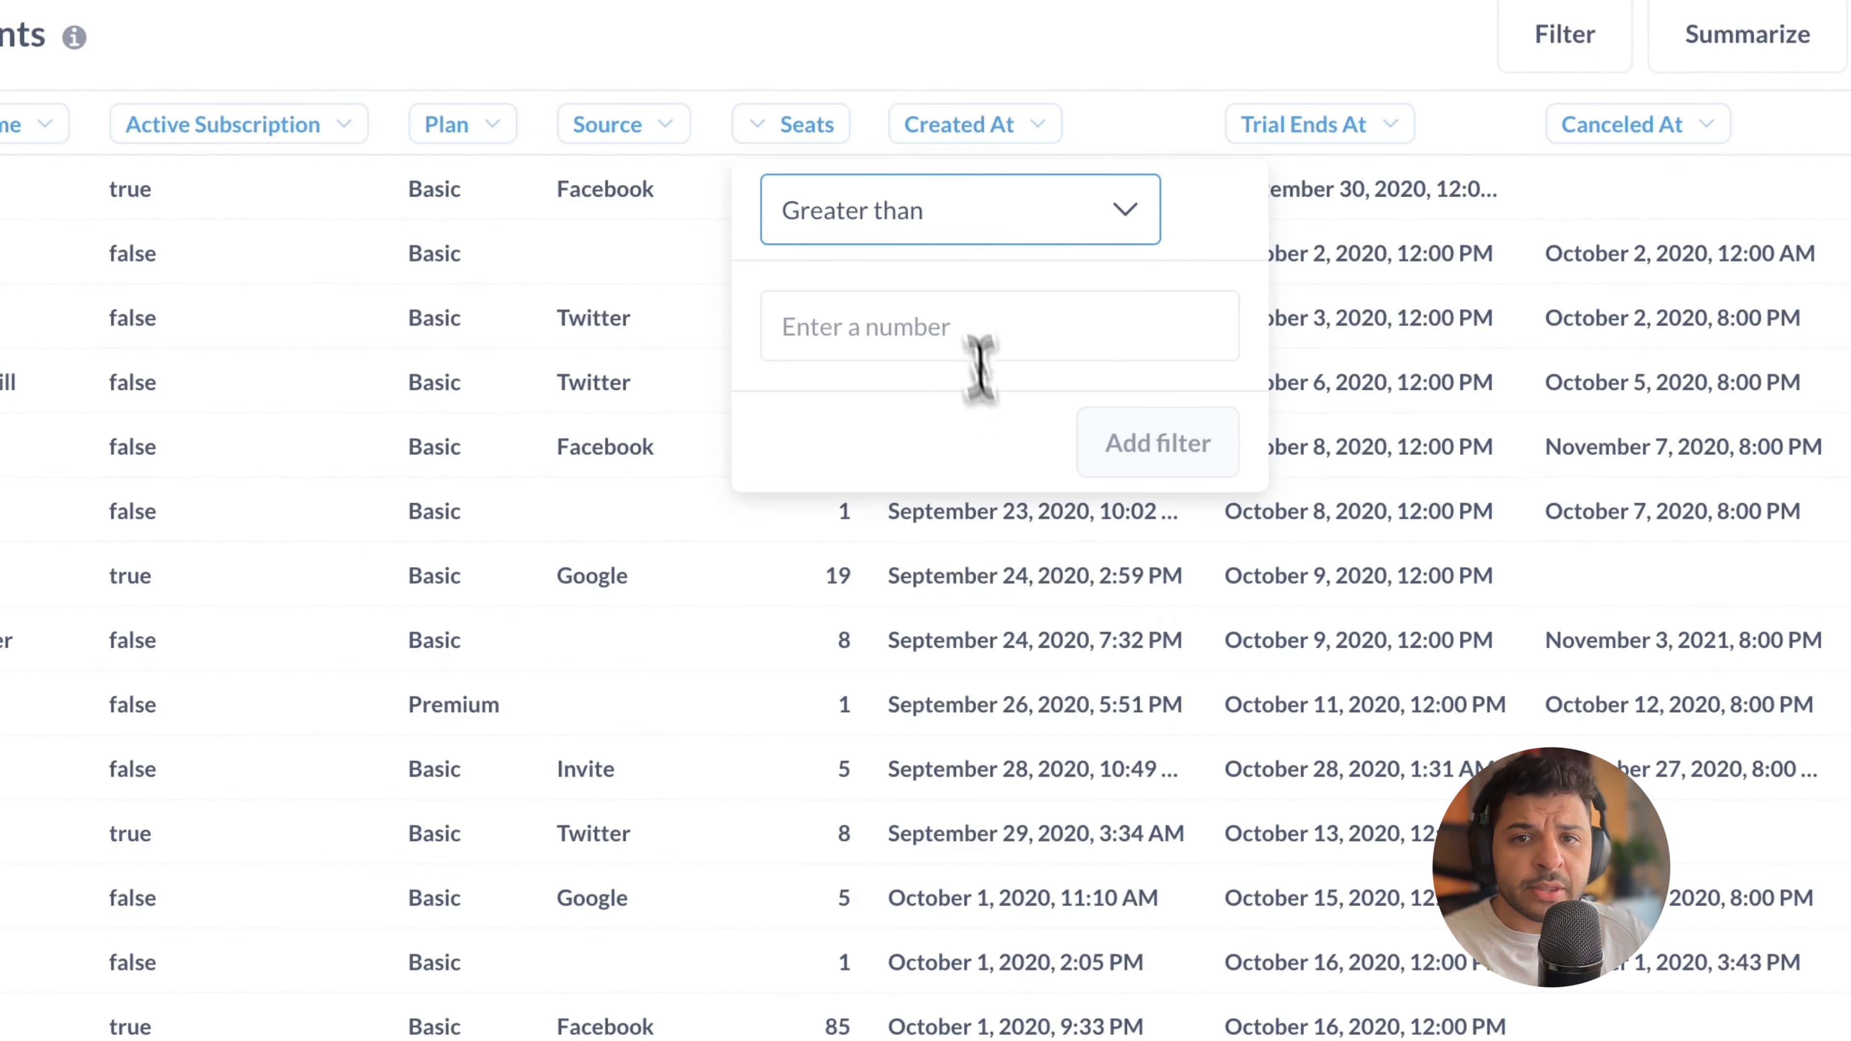
left_click(975, 339)
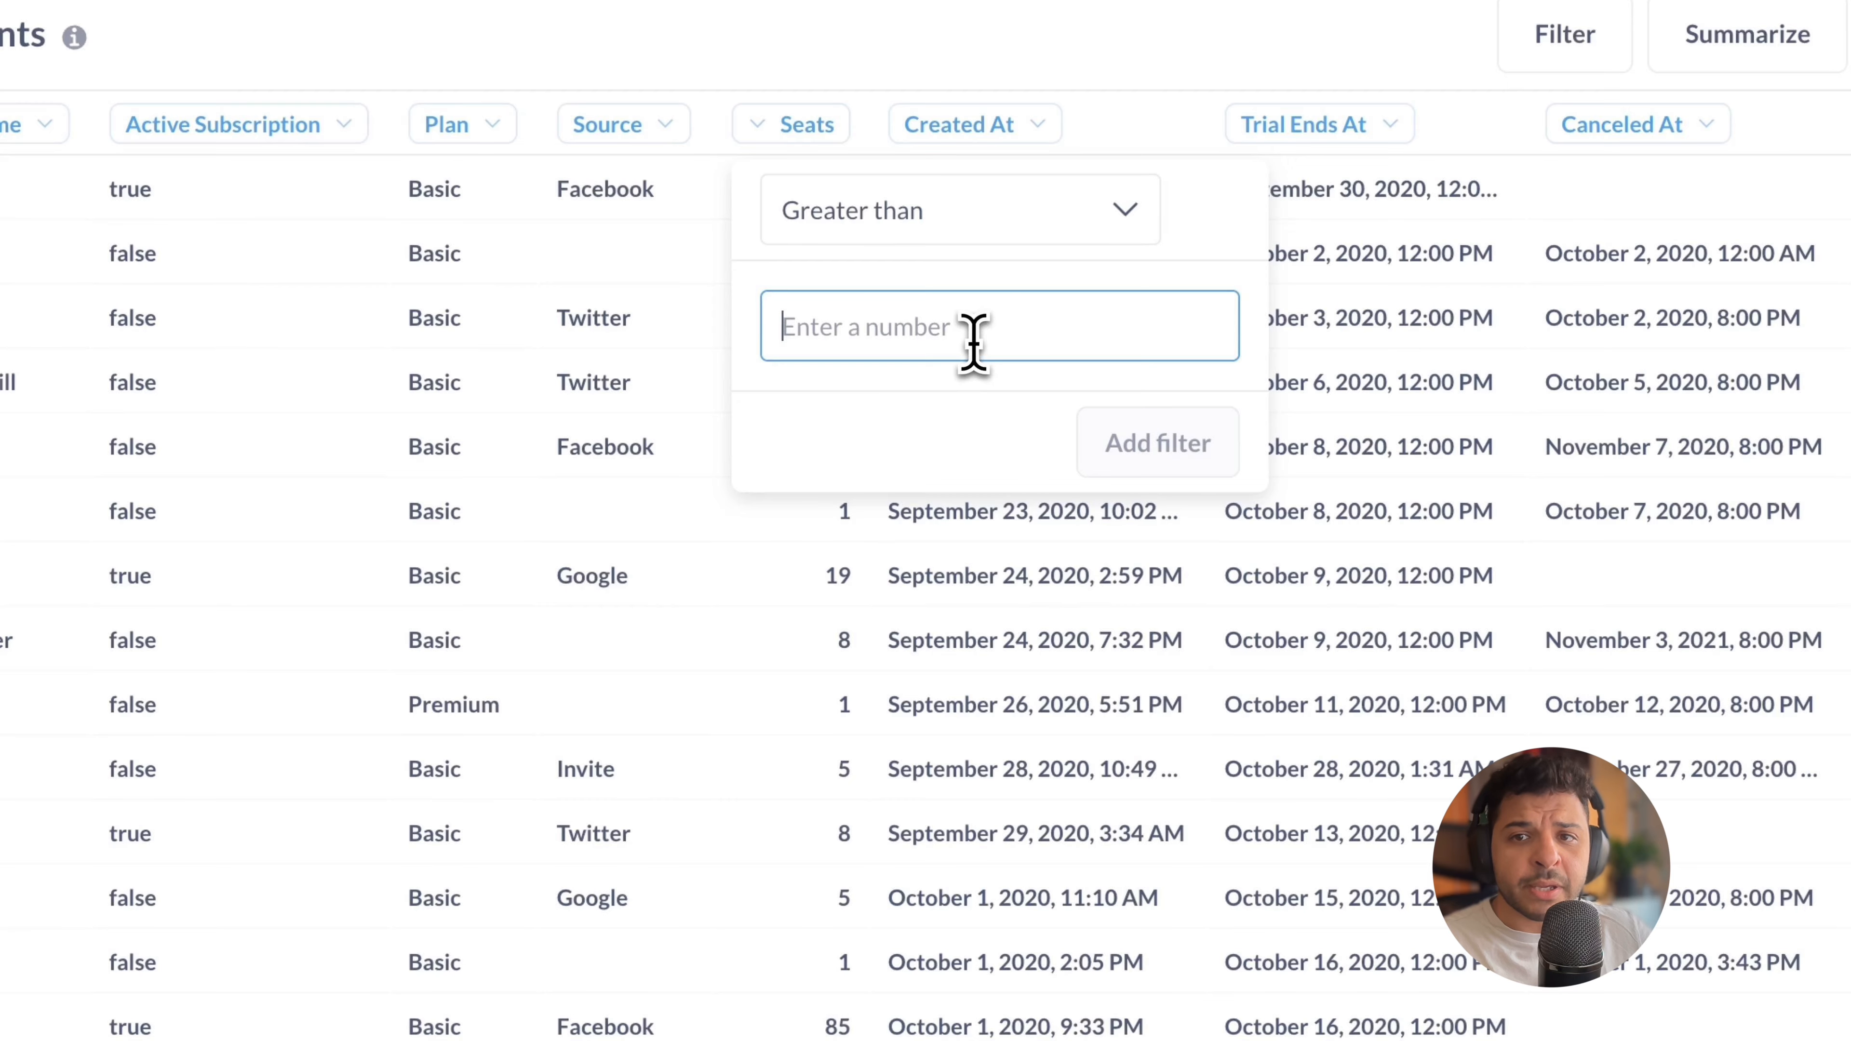
type("50")
left_click(1189, 440)
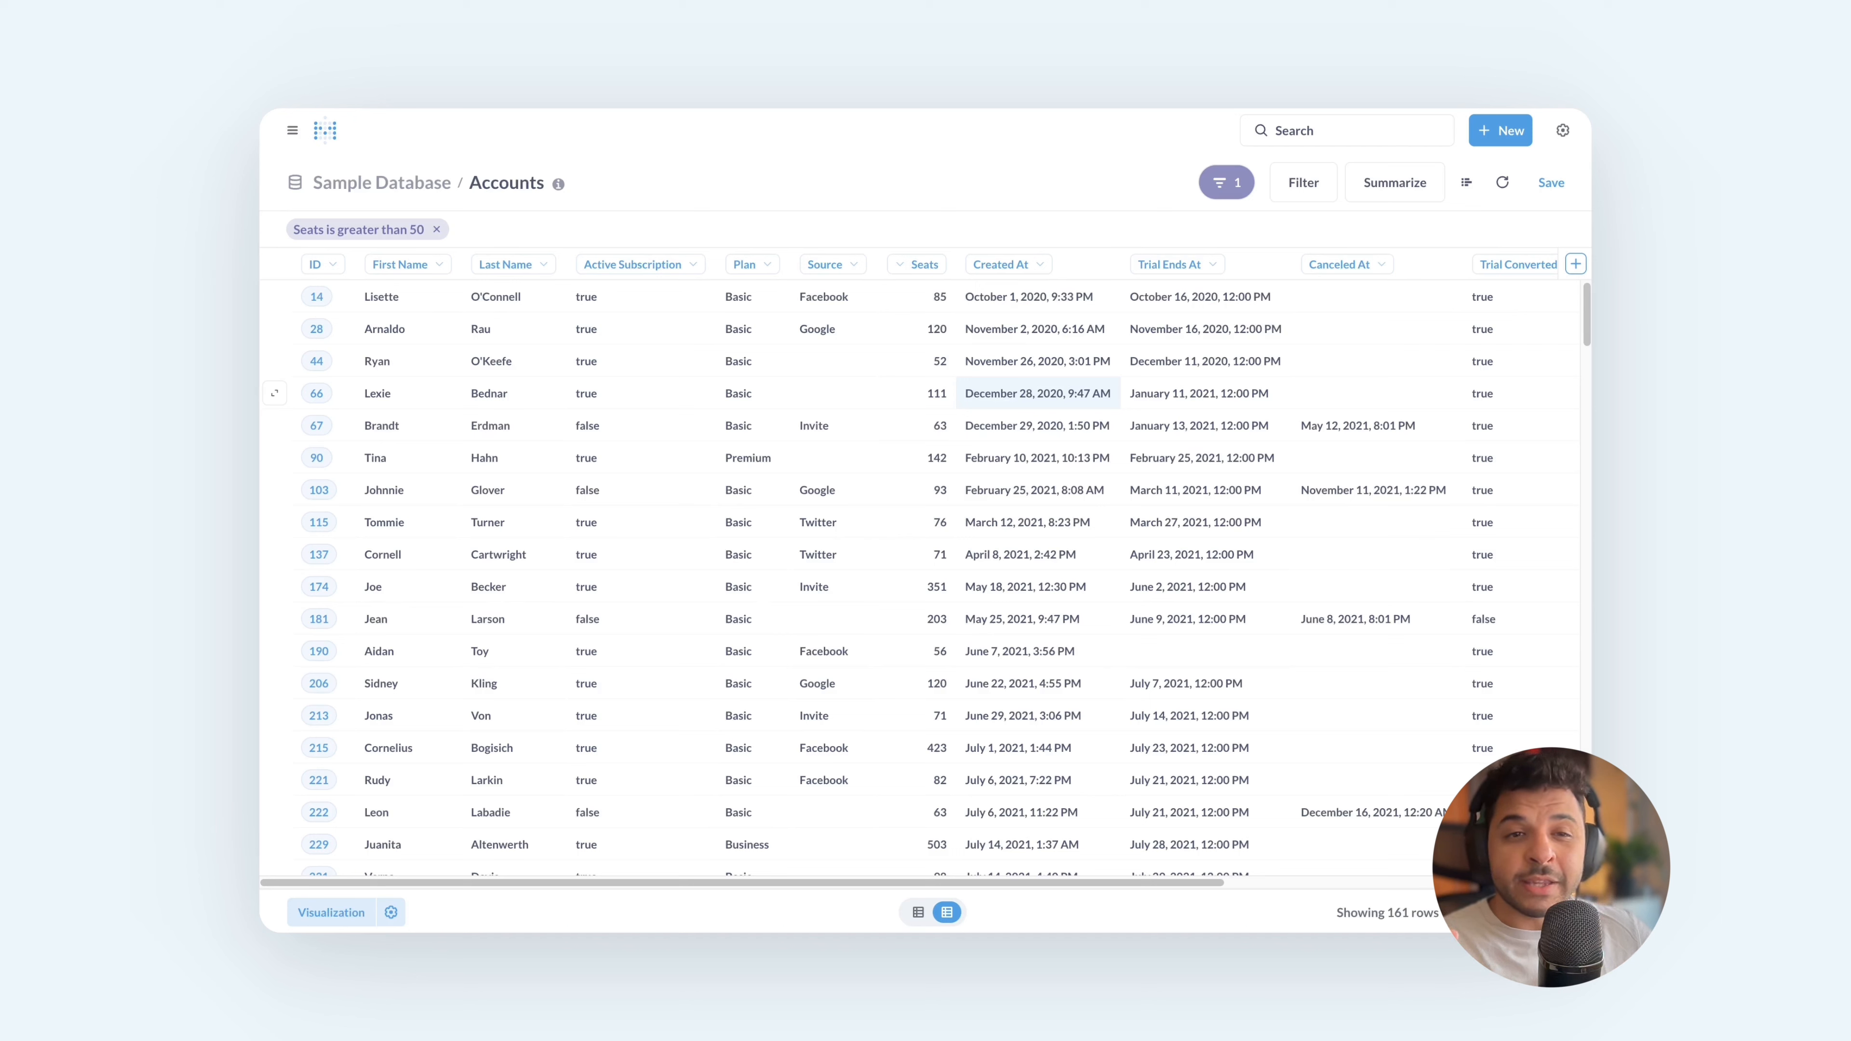
left_click(437, 229)
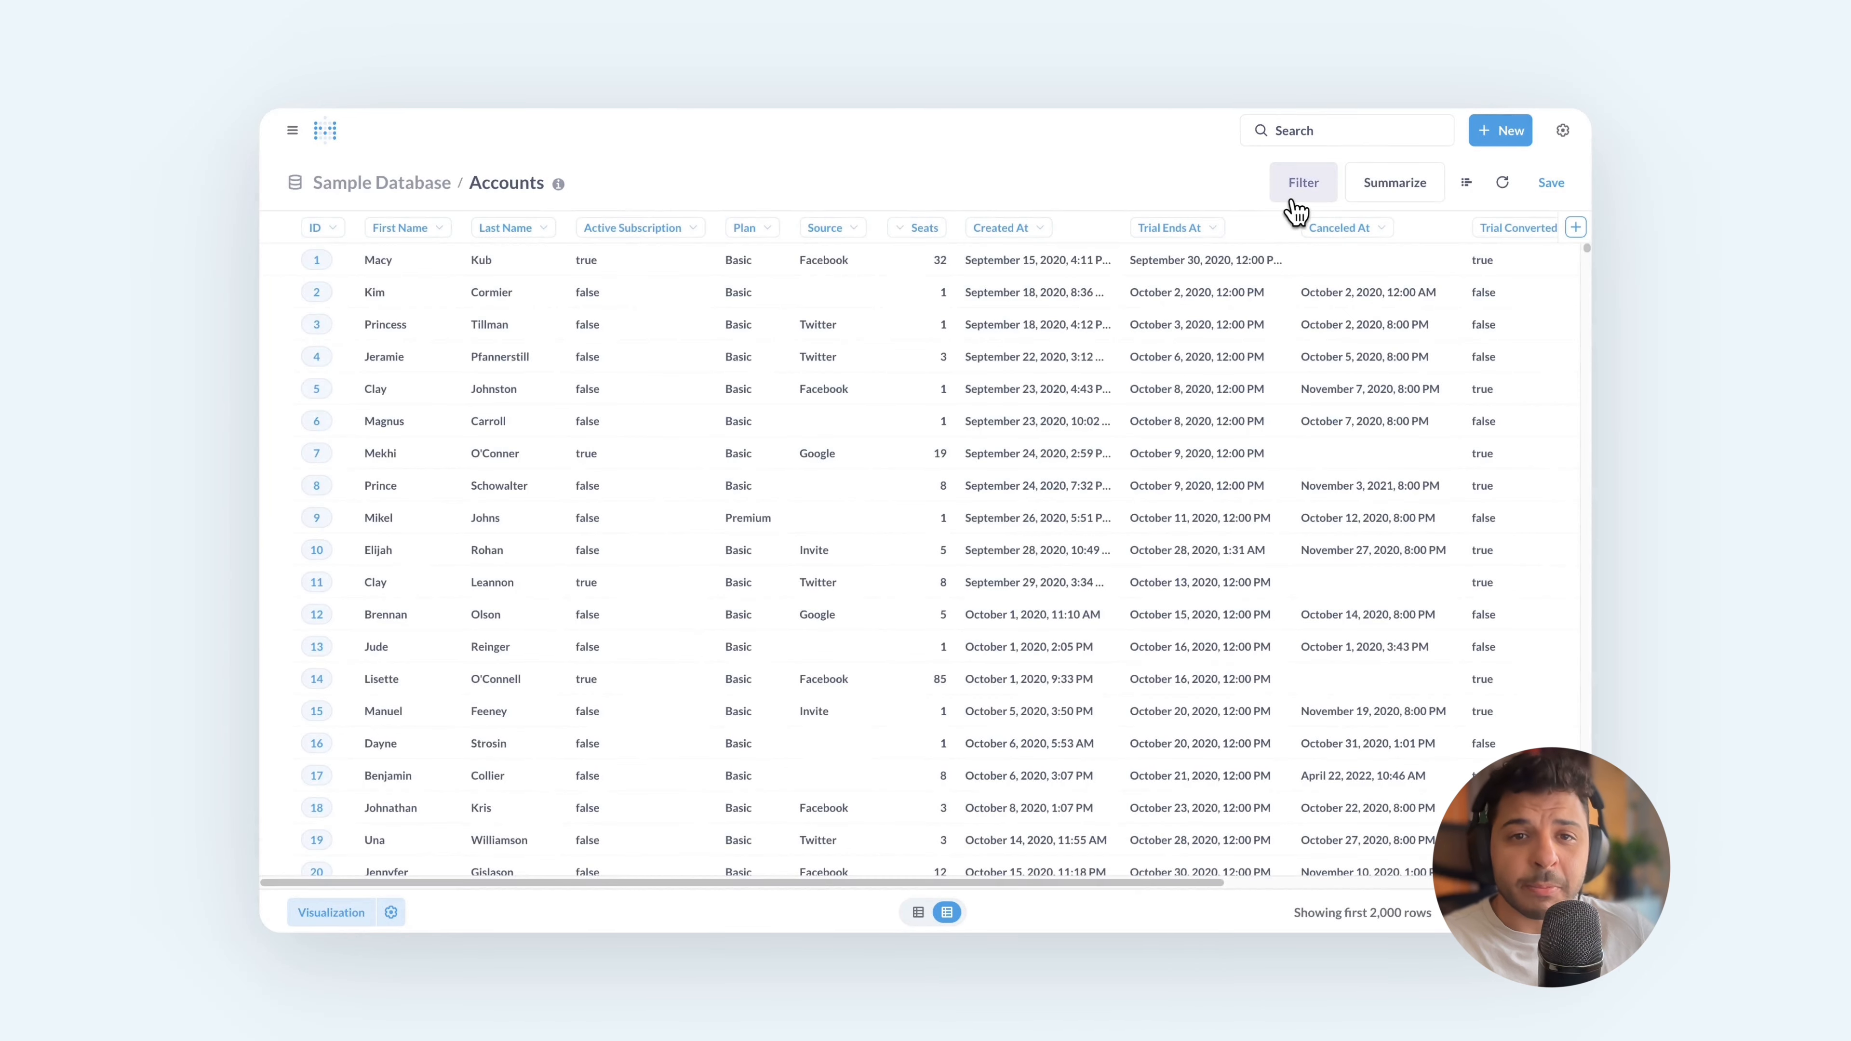
Open the multi-column filter dialog for the accounts and examine the additional date options for Created At
left_click(1297, 212)
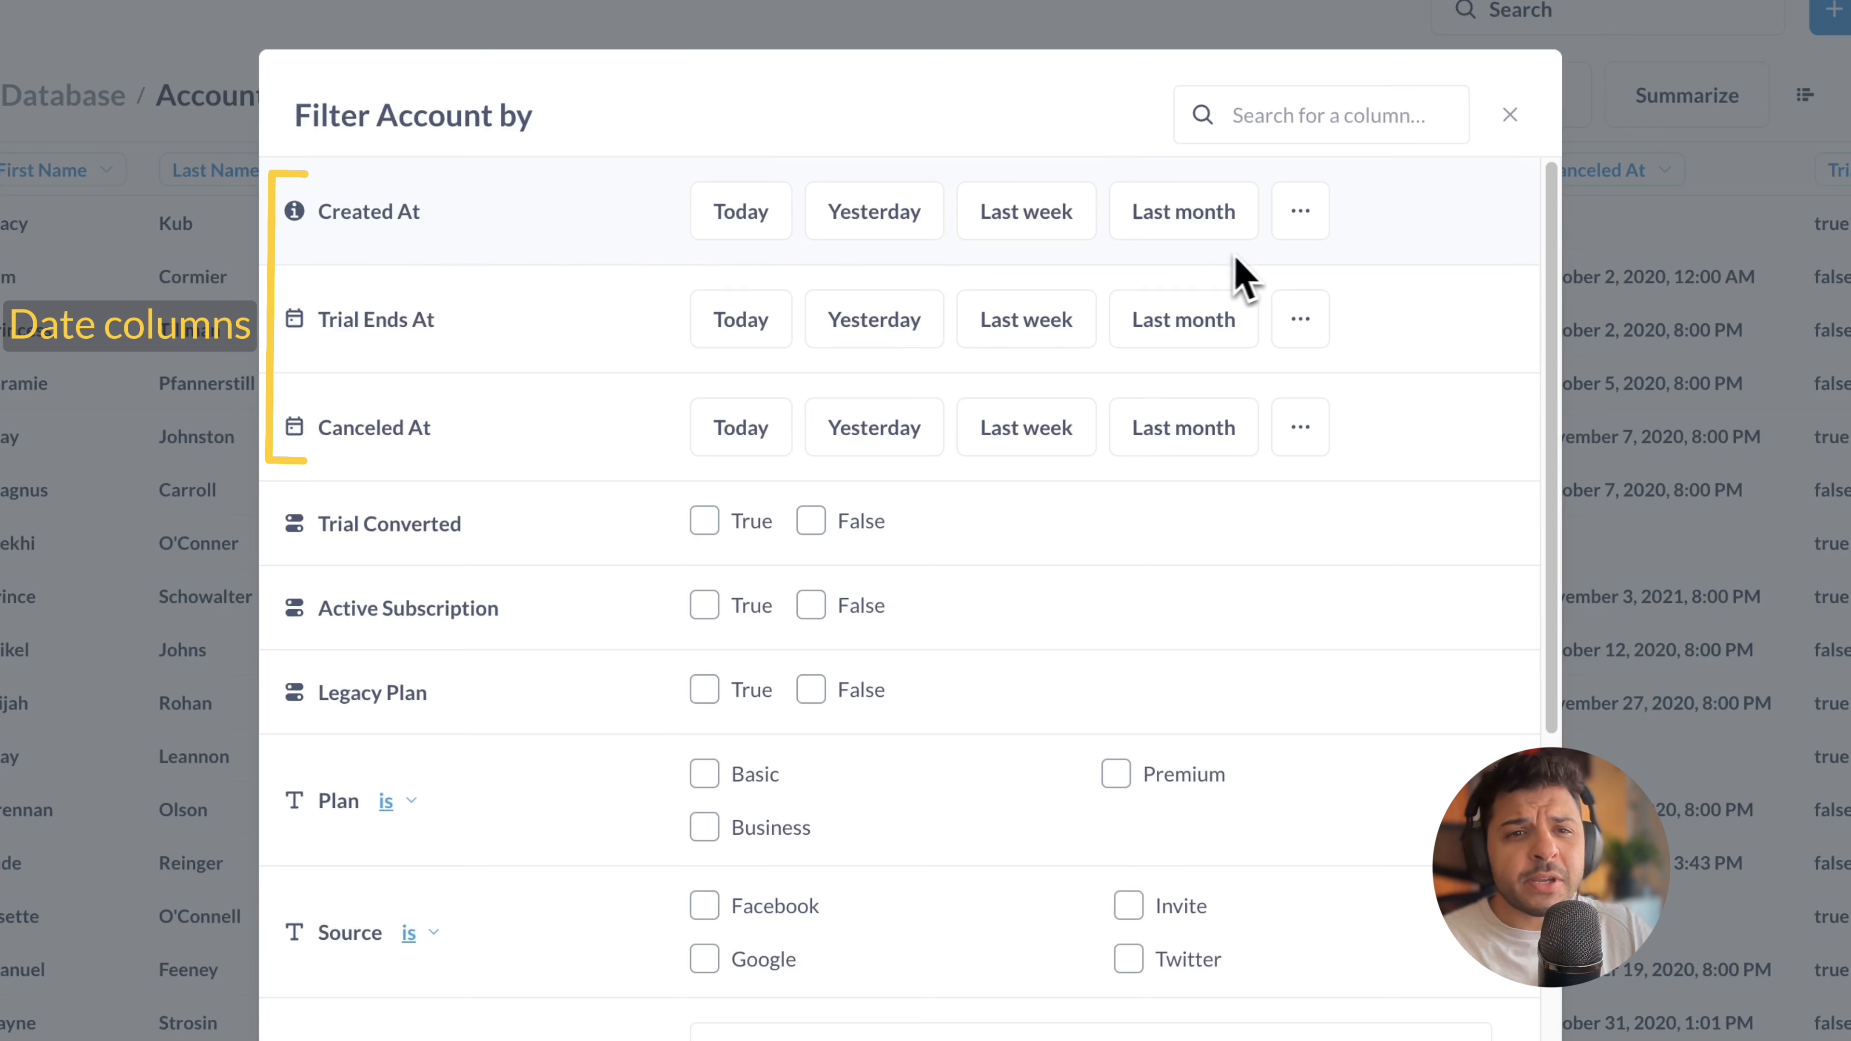
left_click(1298, 234)
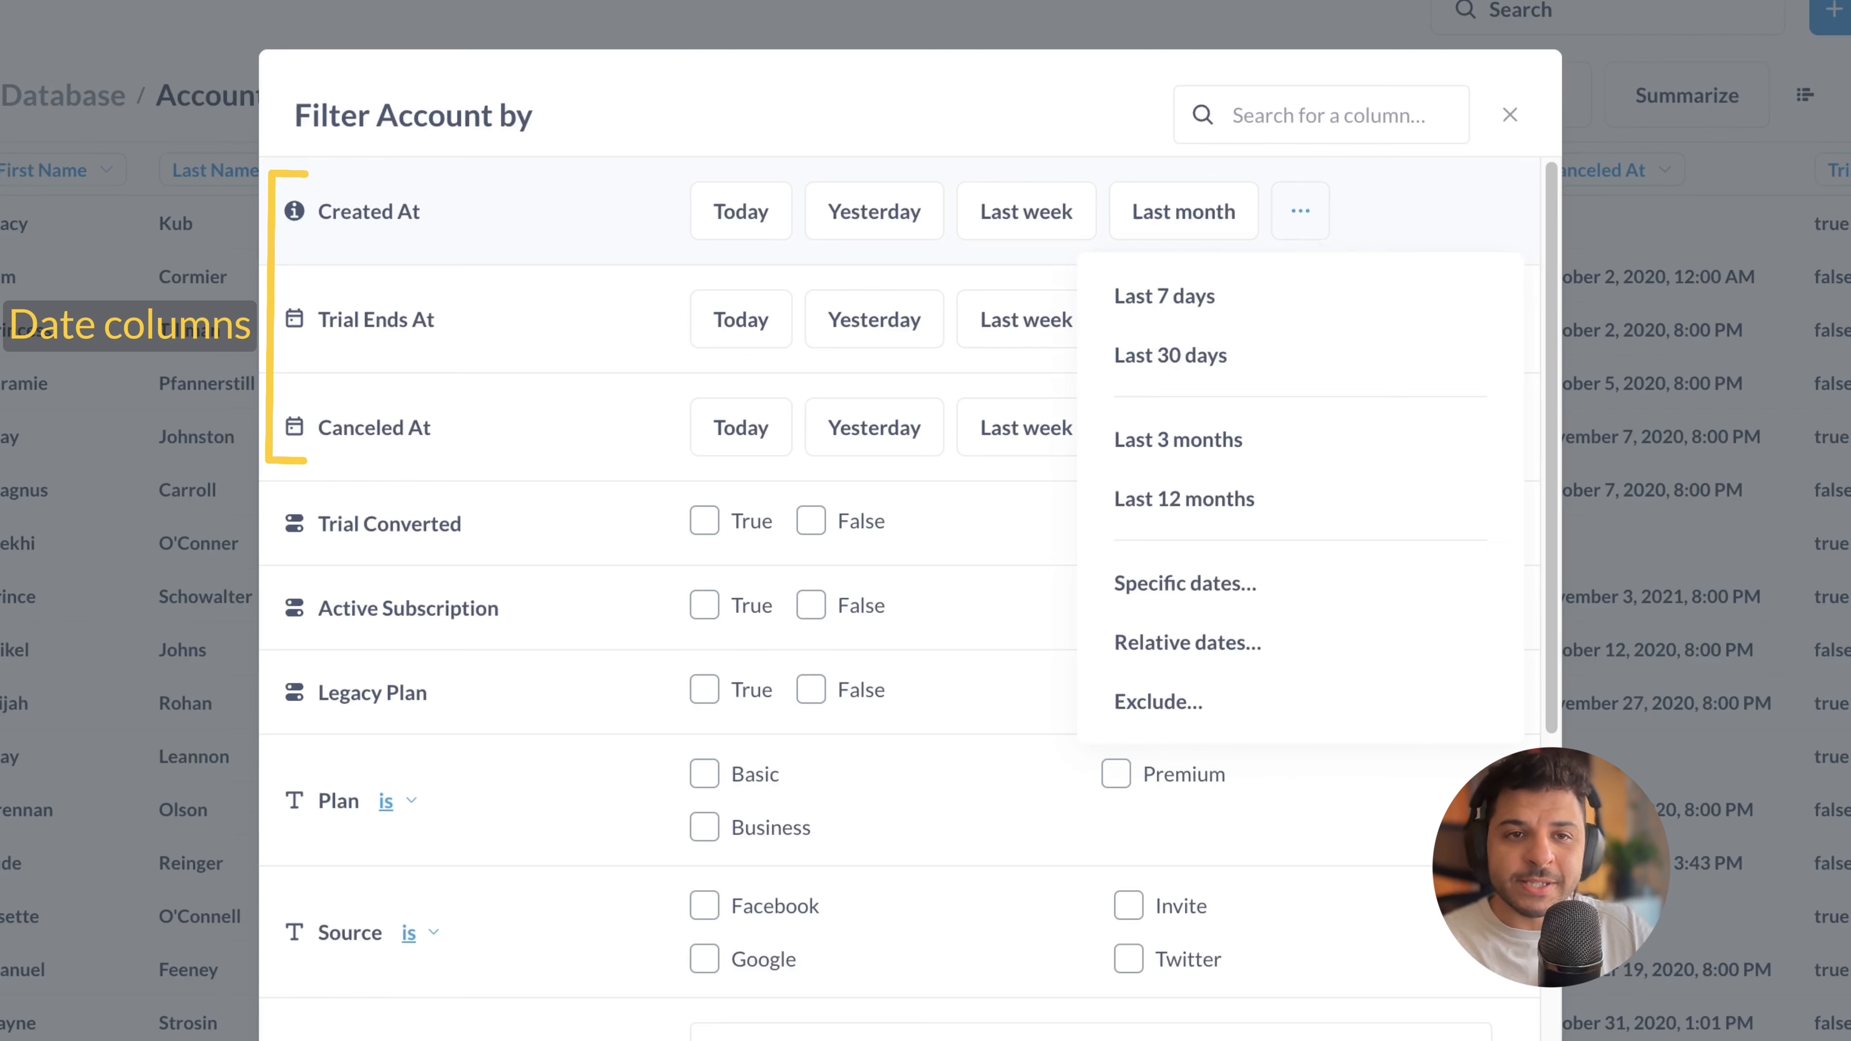
left_click(1380, 226)
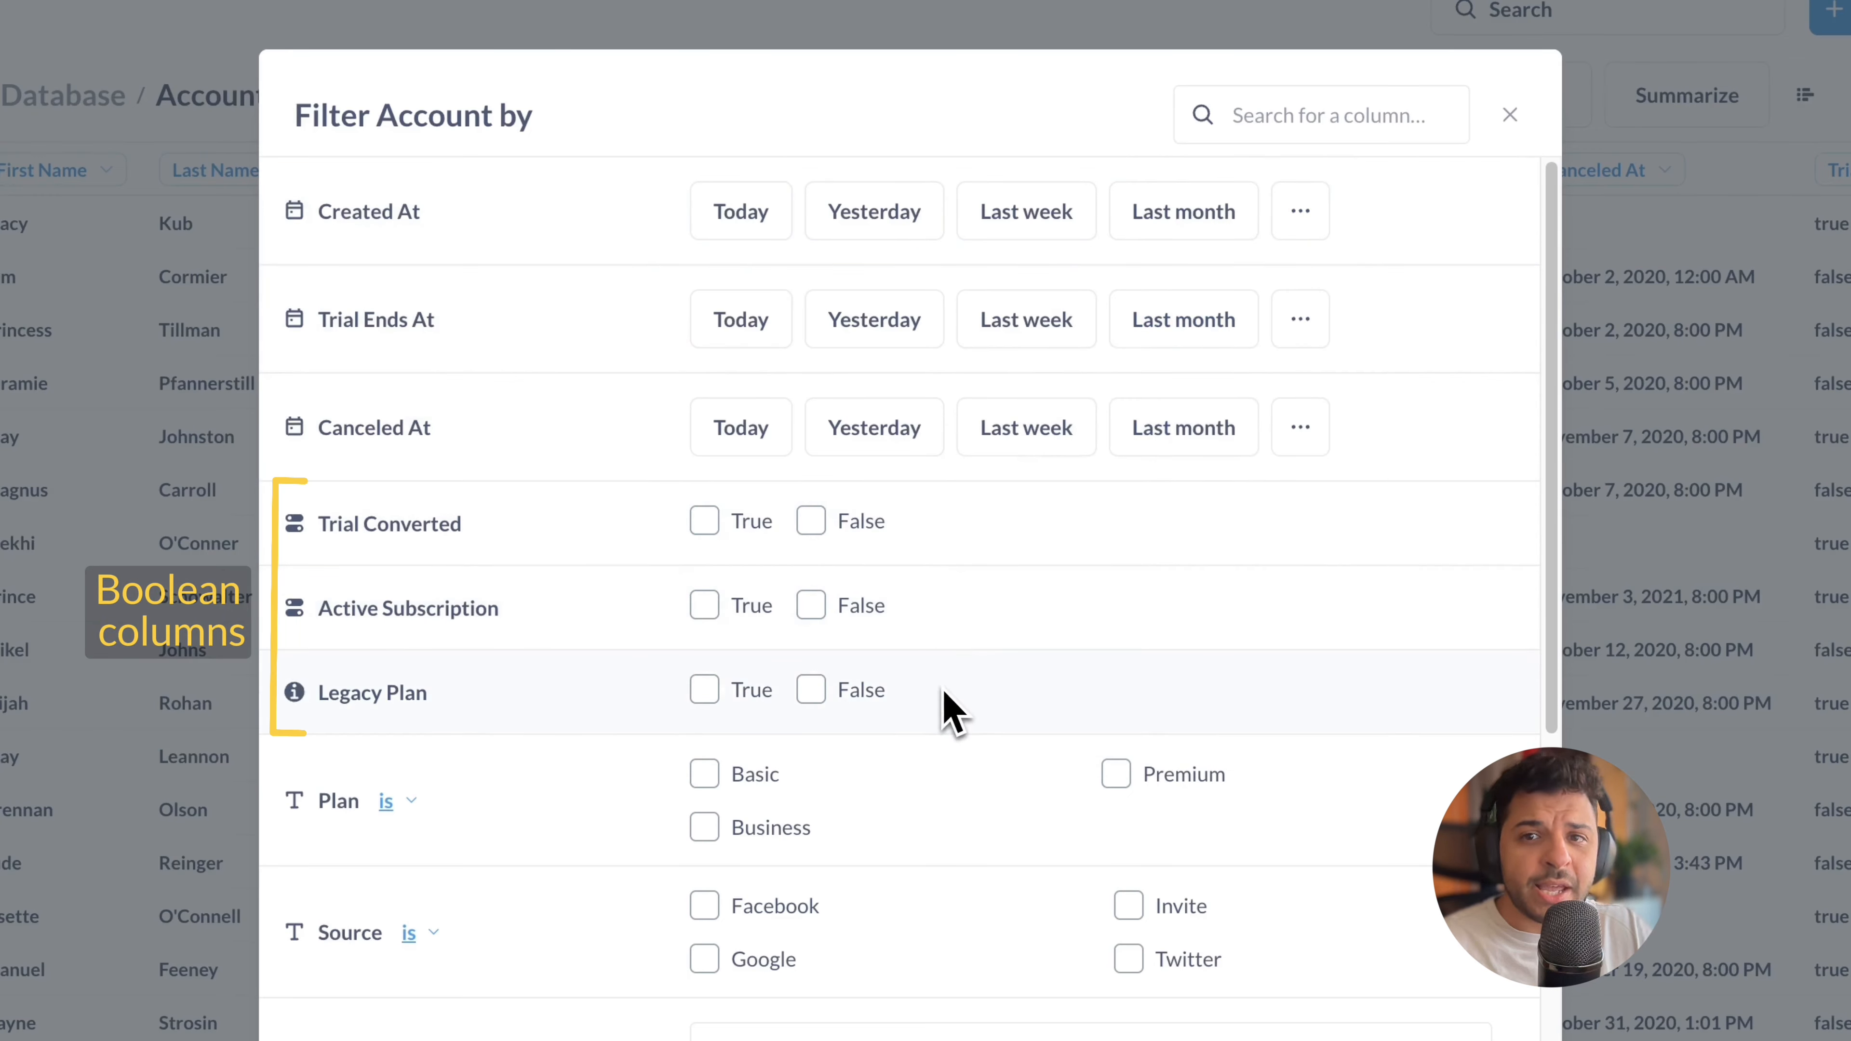
Try the False and True options of the Legacy Plan filter, and clear the selection
left_click(838, 701)
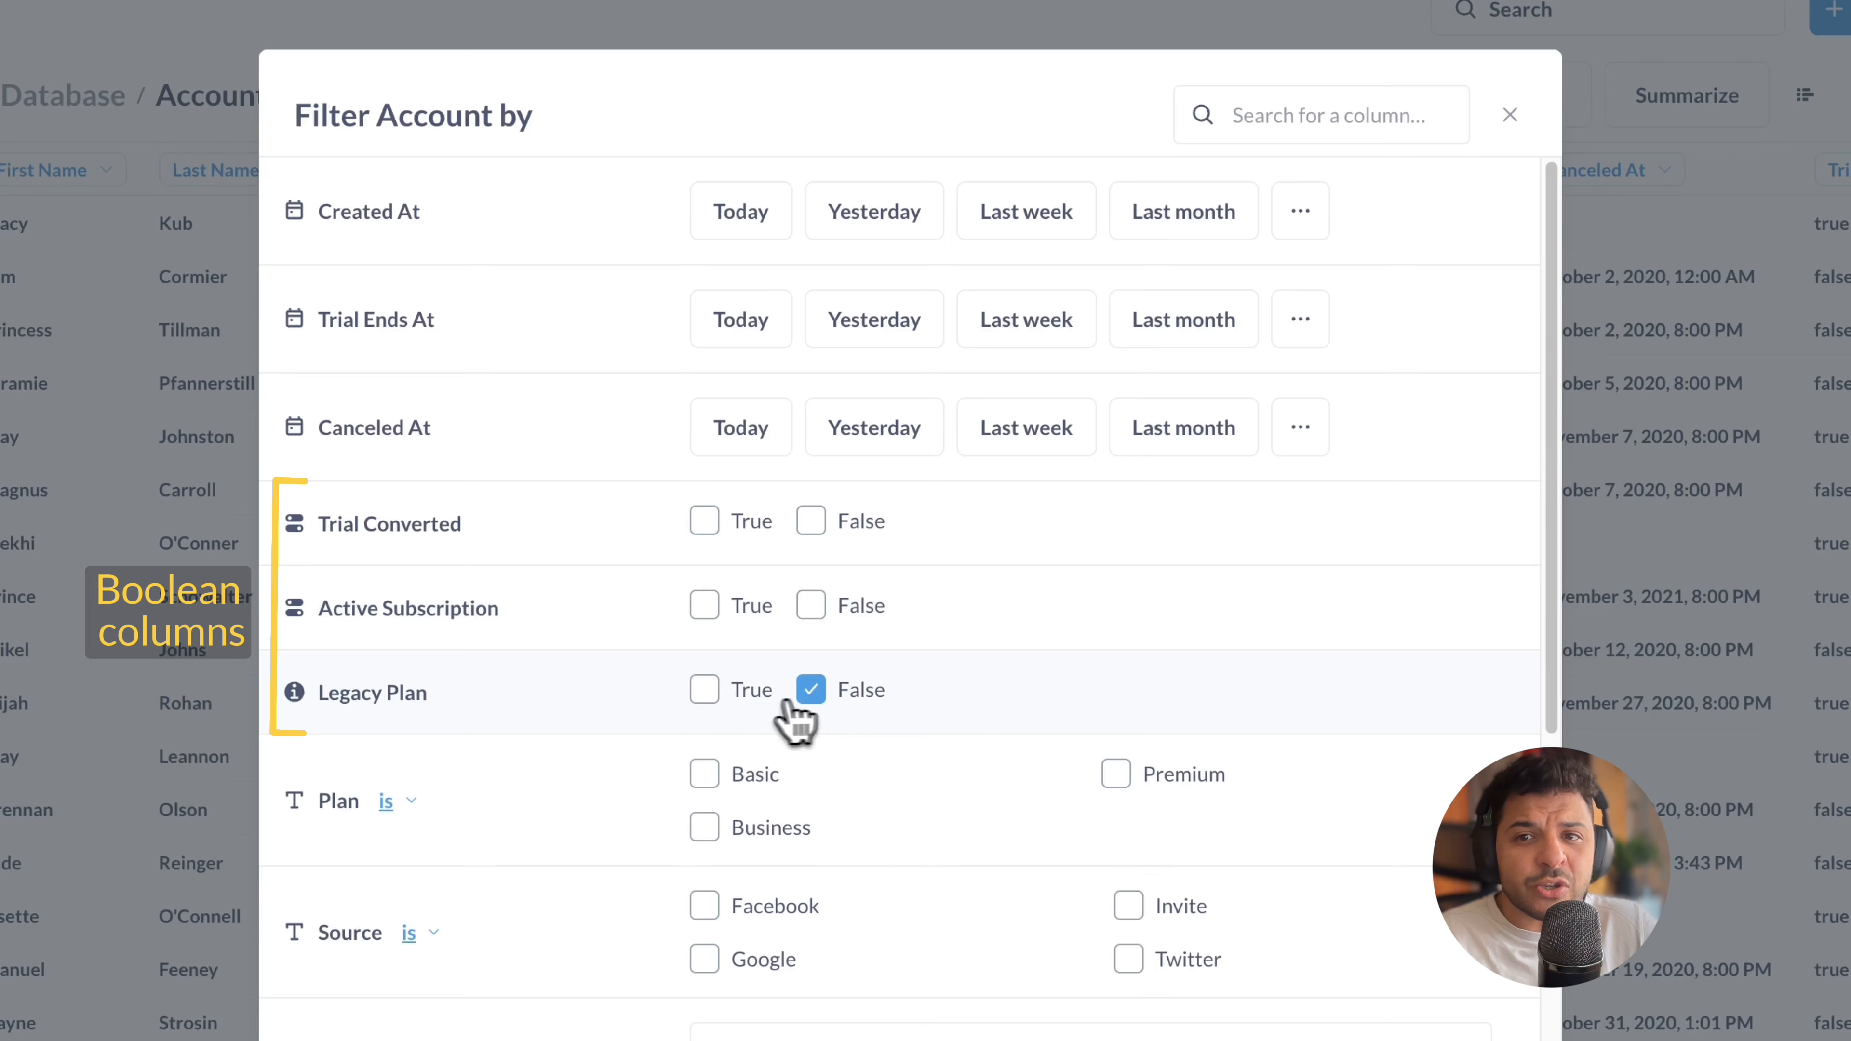
left_click(703, 699)
left_click(703, 696)
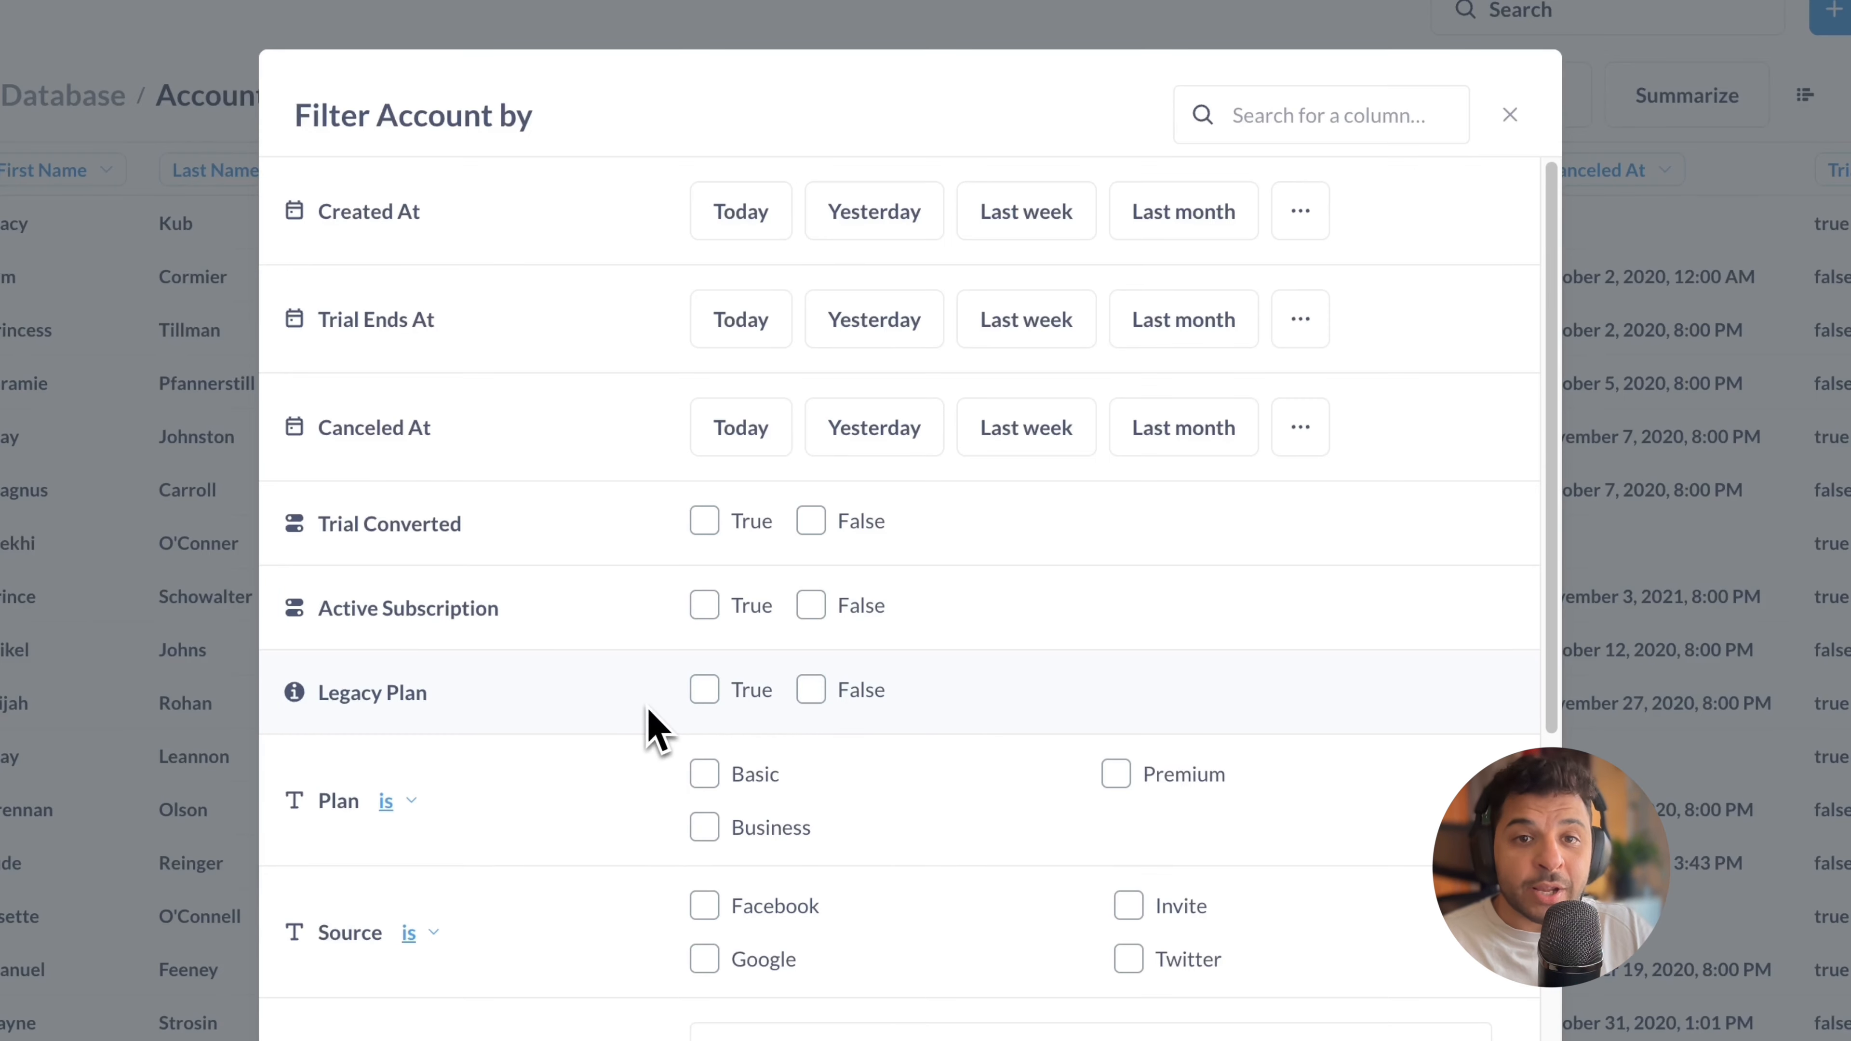
Try the Facebook and Google options of the Source filter, and deselect them again
scroll(640, 718, "down", 3)
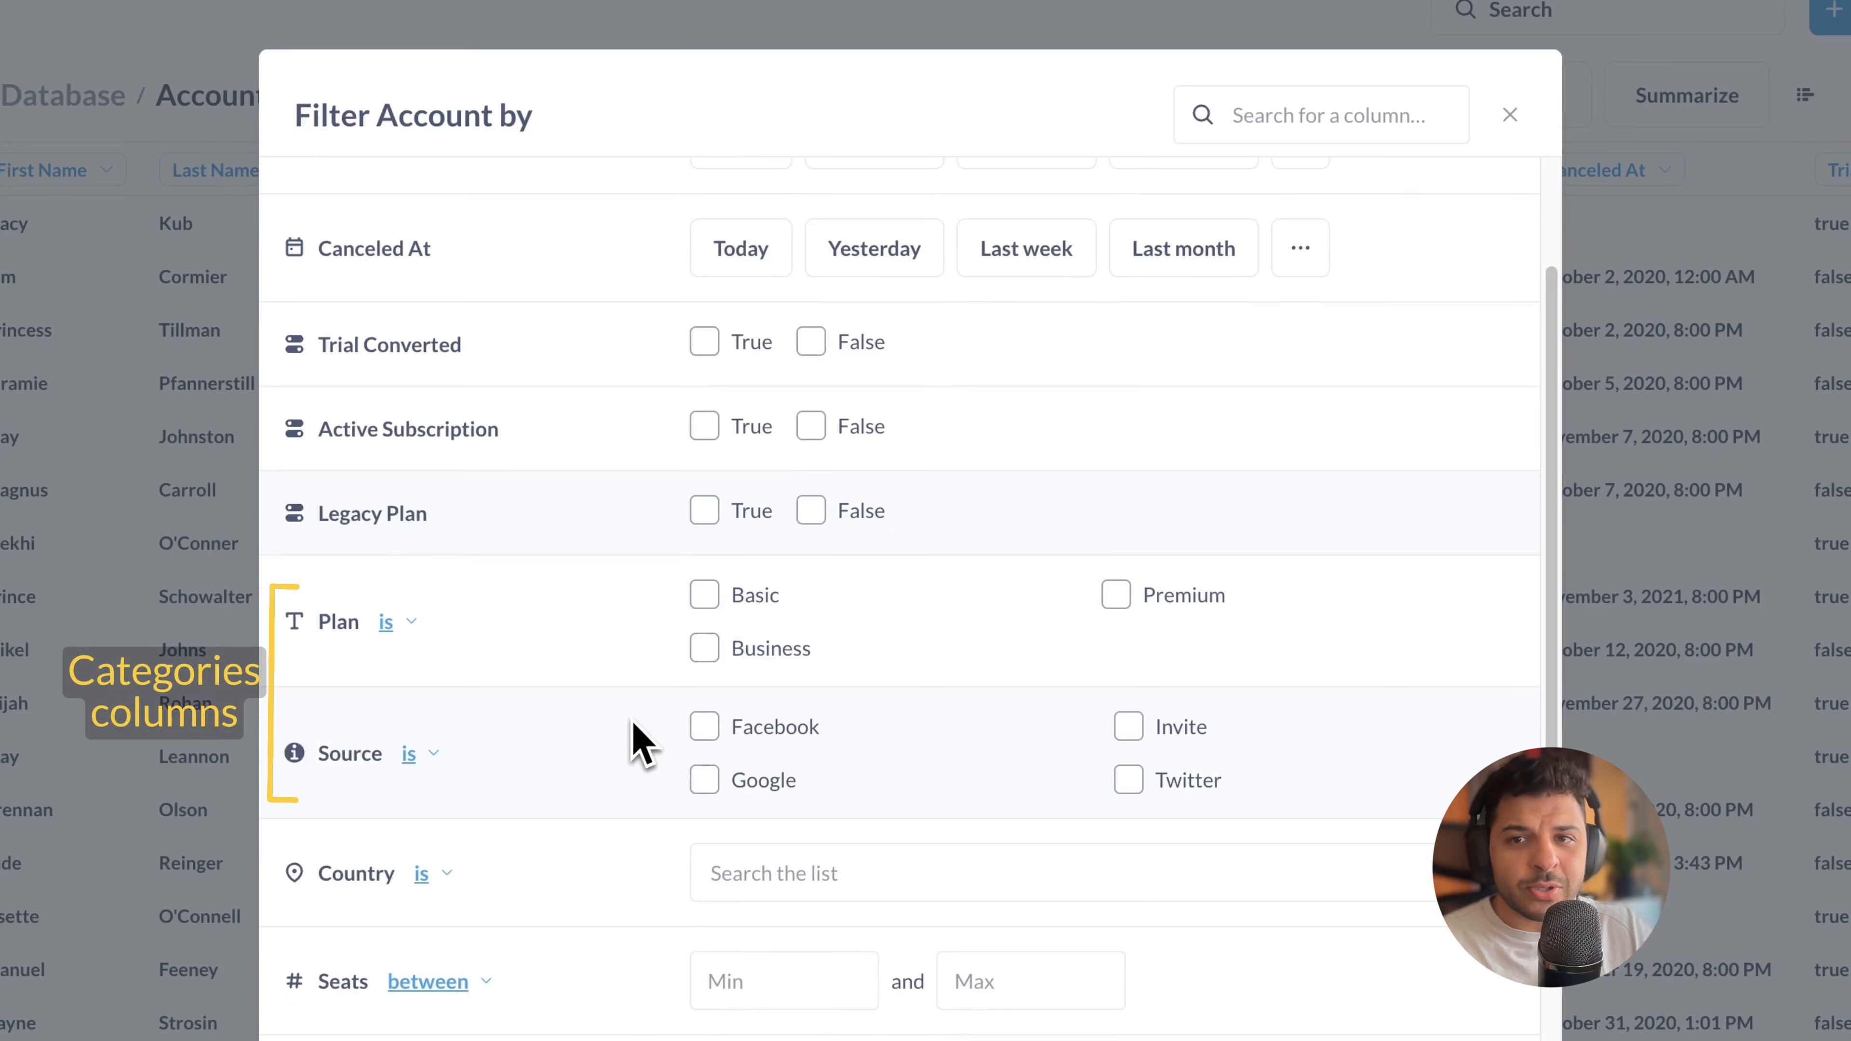
left_click(713, 738)
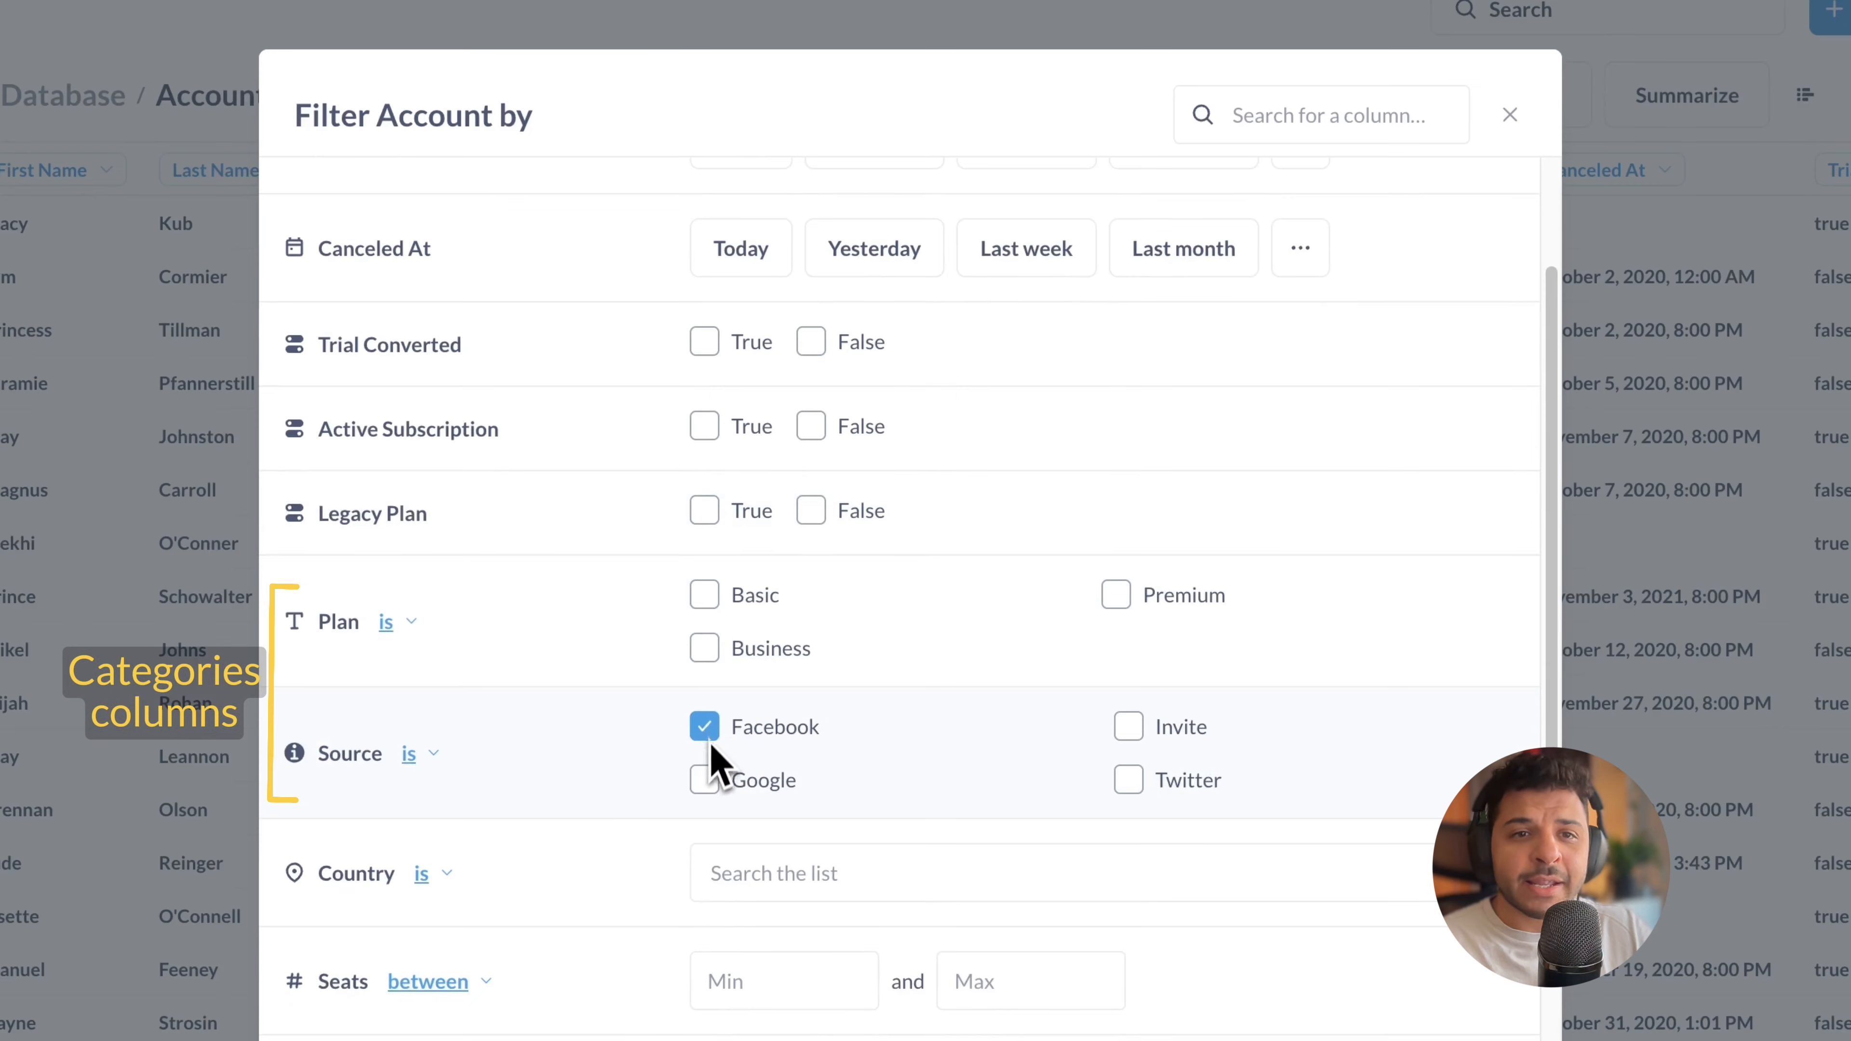
left_click(712, 784)
left_click(1132, 739)
left_click(1133, 736)
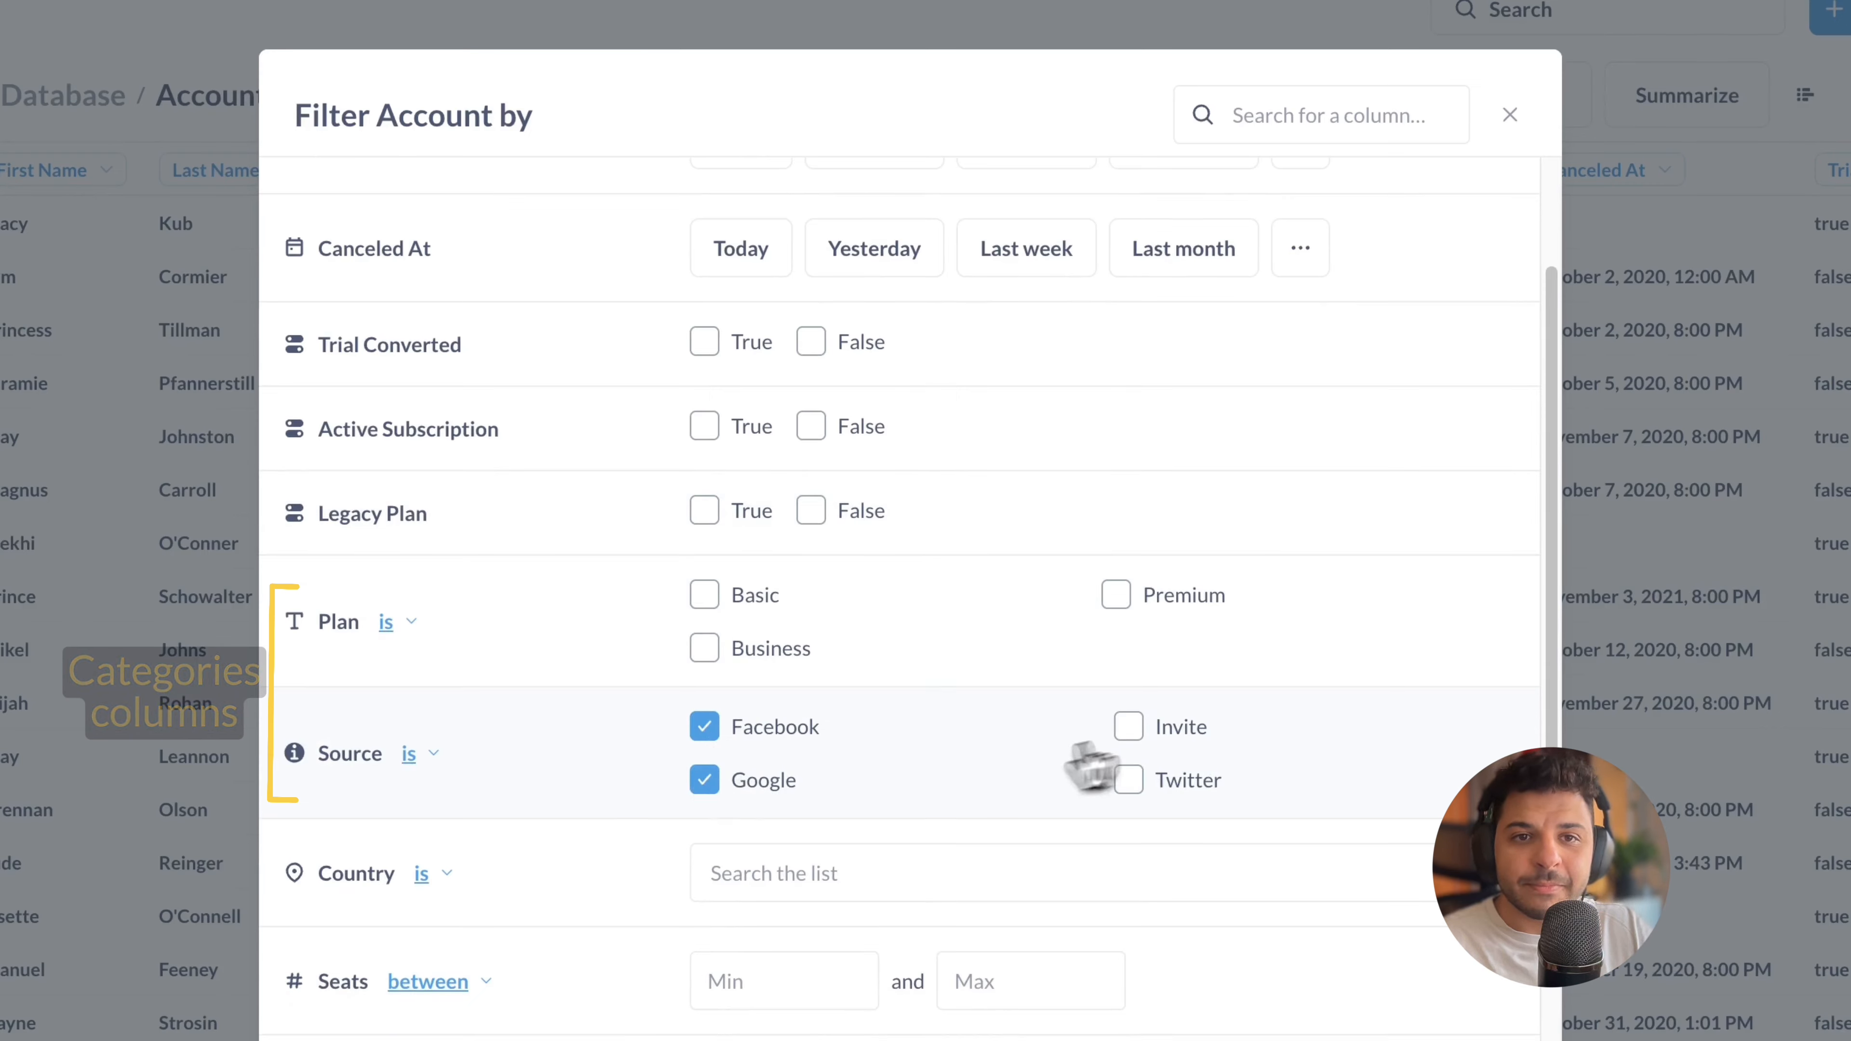
left_click(707, 780)
left_click(701, 728)
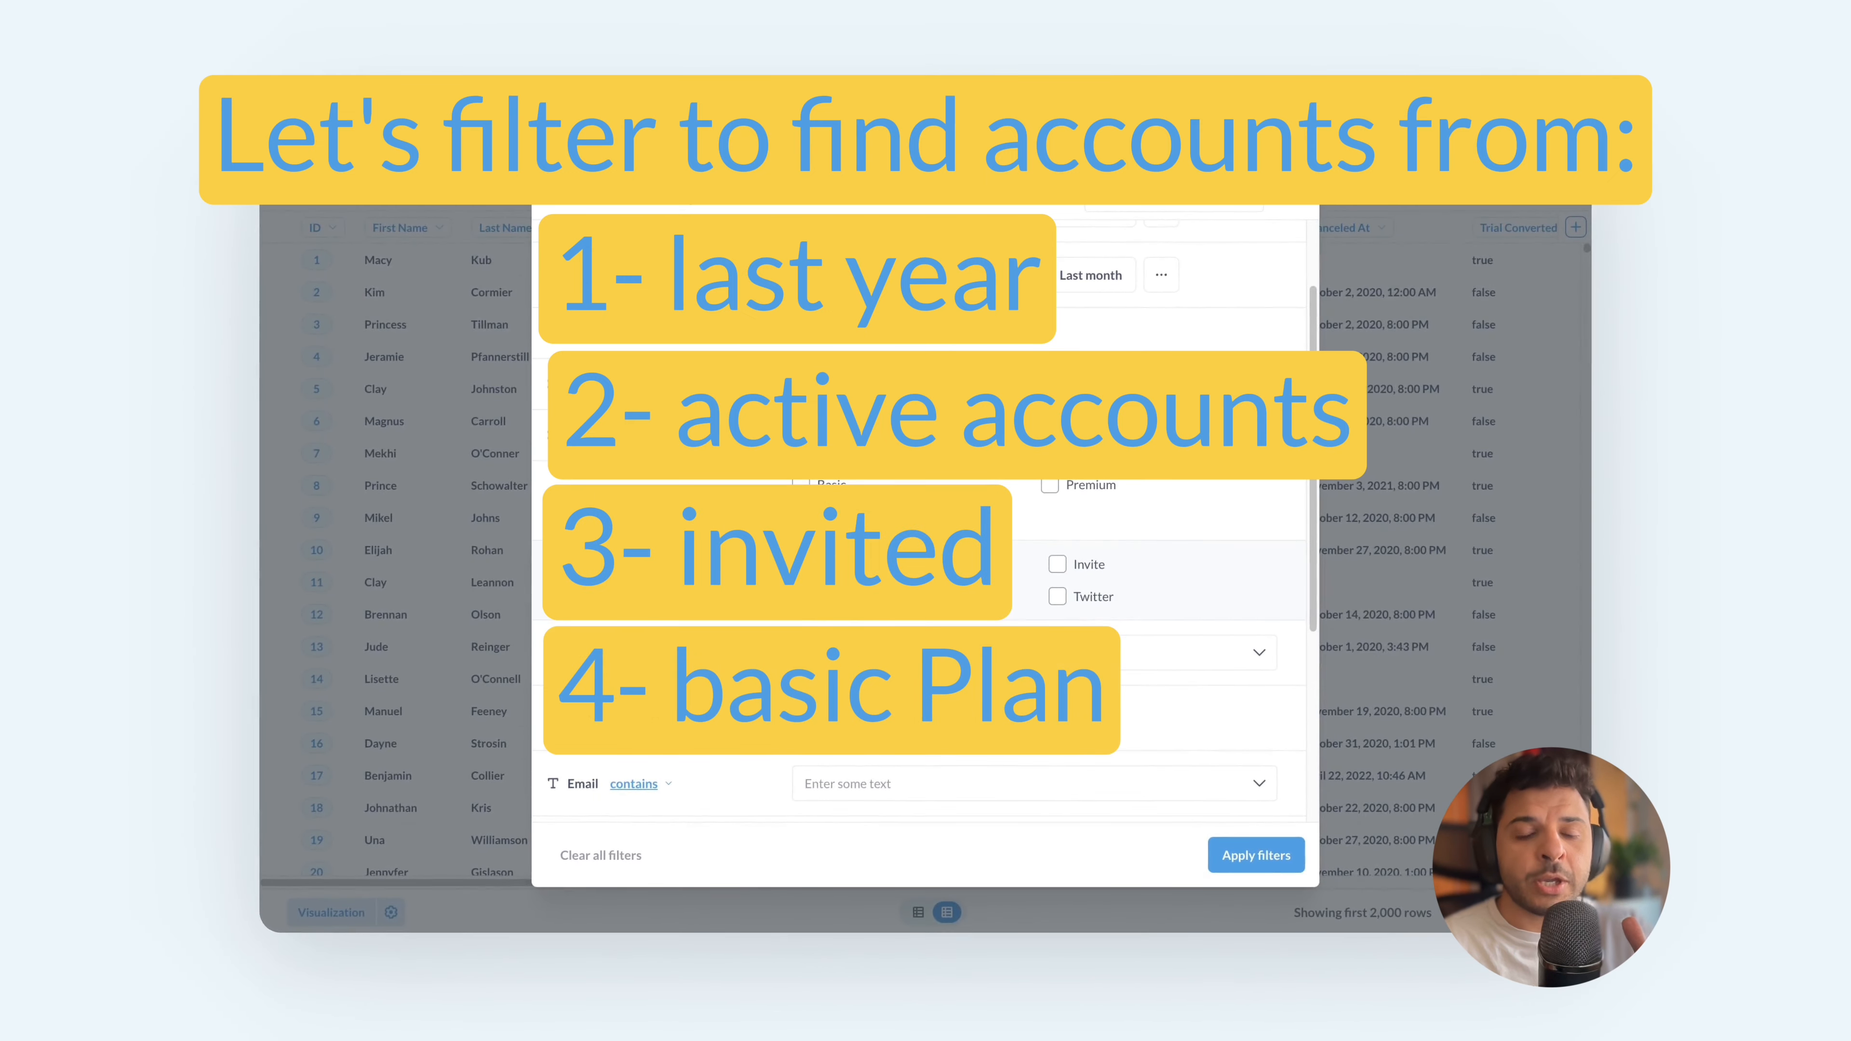
Restrict Created At to the last 12 months and Active Subscription to True
scroll(919, 510, "up", 2)
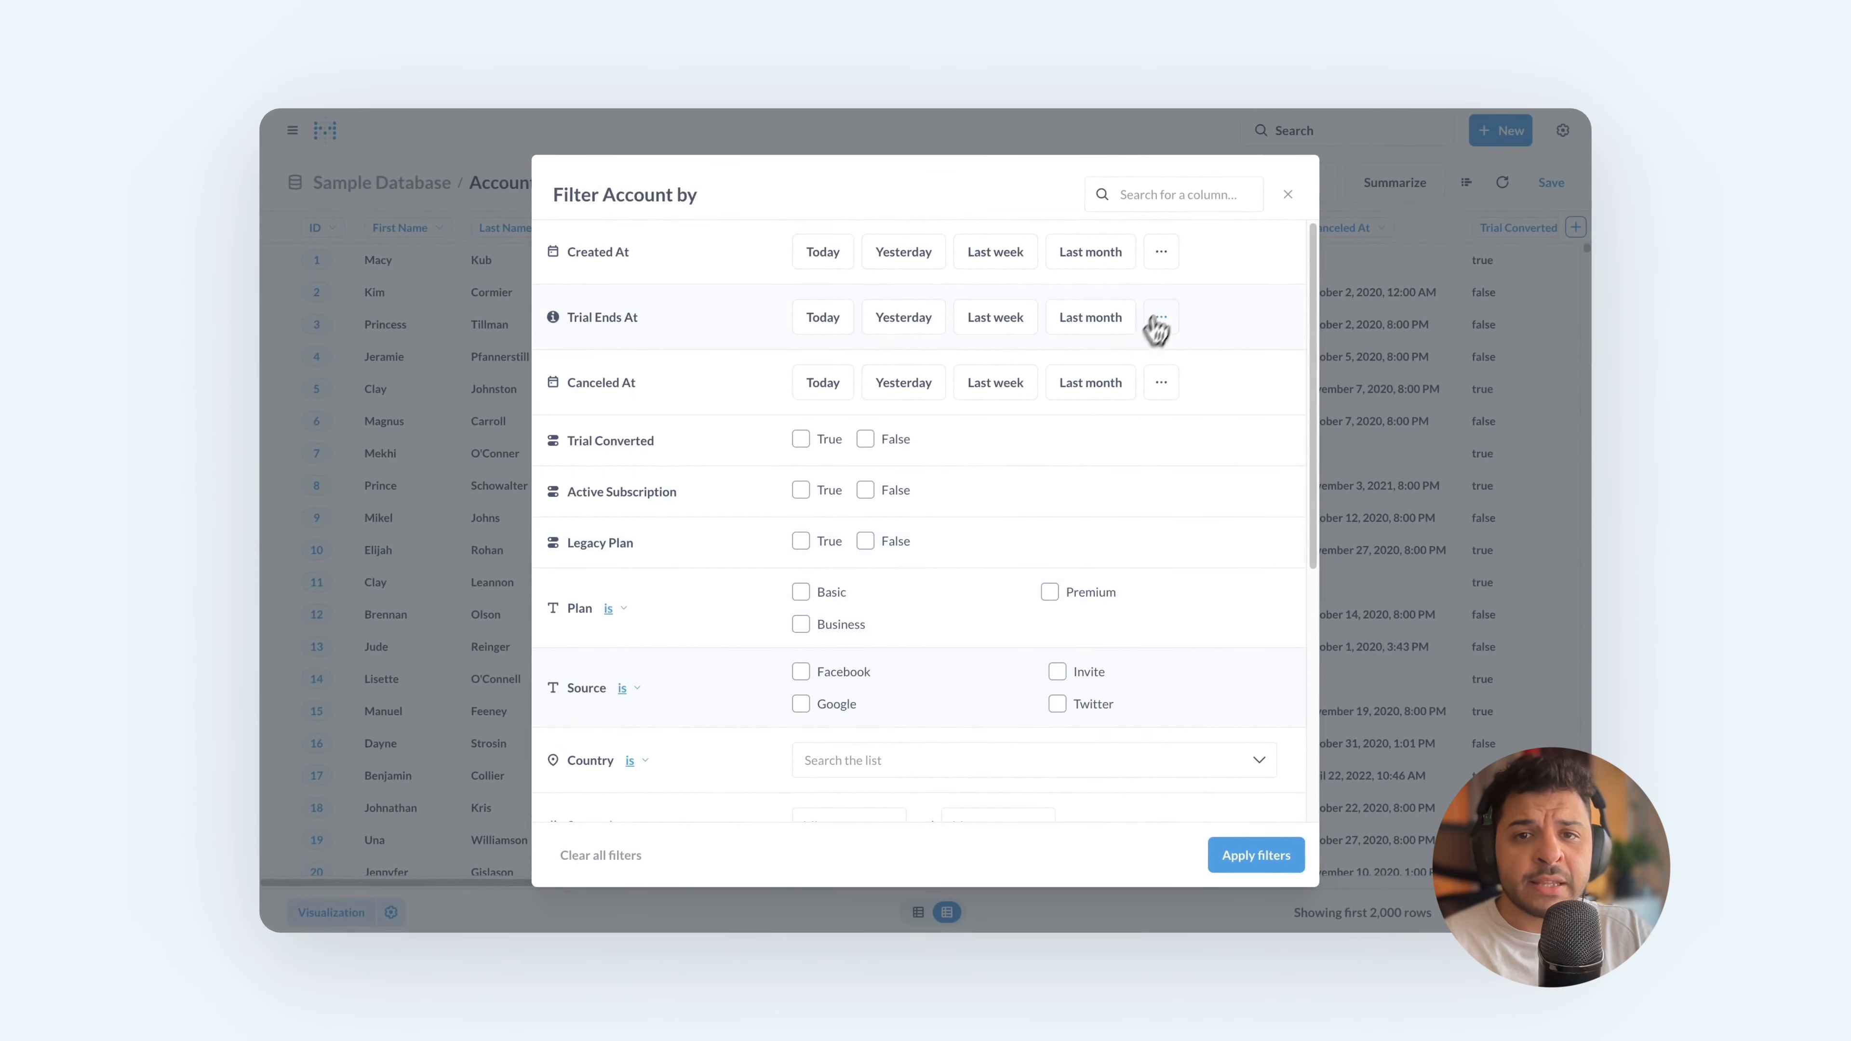
left_click(1166, 264)
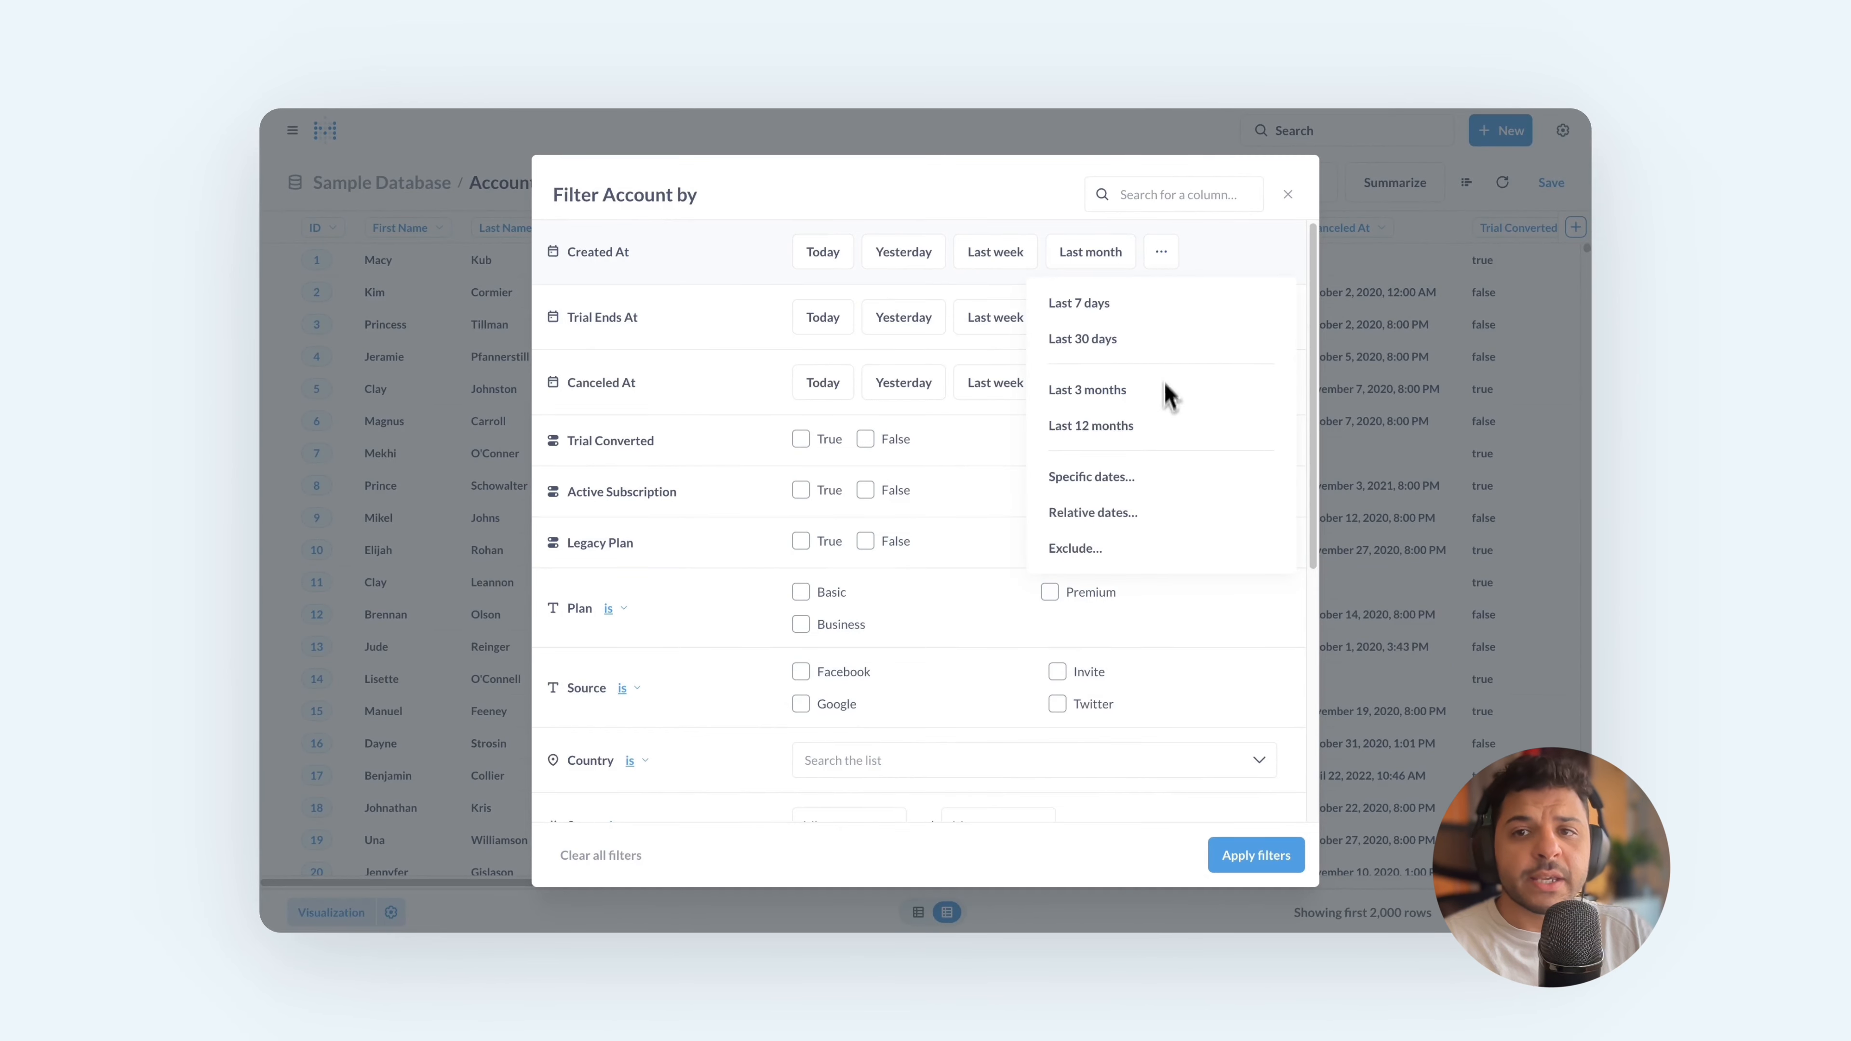
left_click(1135, 436)
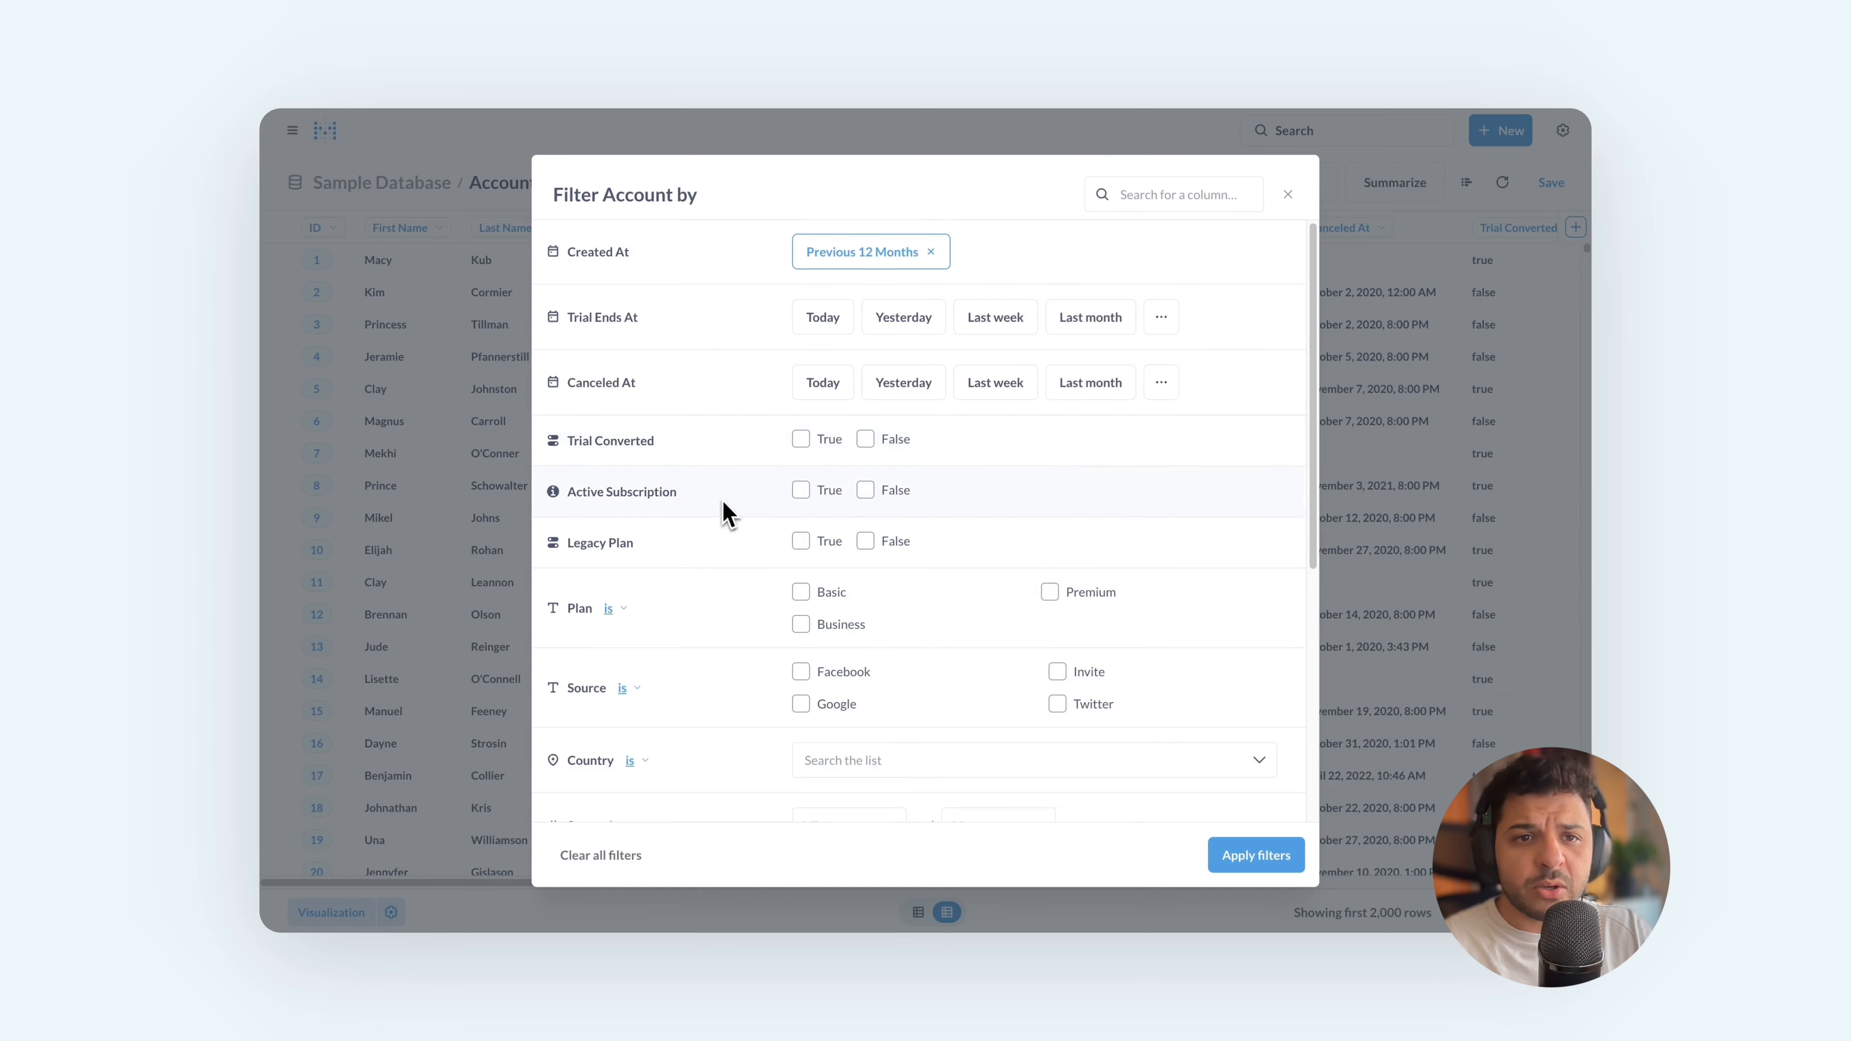
left_click(801, 490)
Restrict Plan to Basic and Source to Invite, and apply the filters to the accounts
scroll(758, 510, "down", 2)
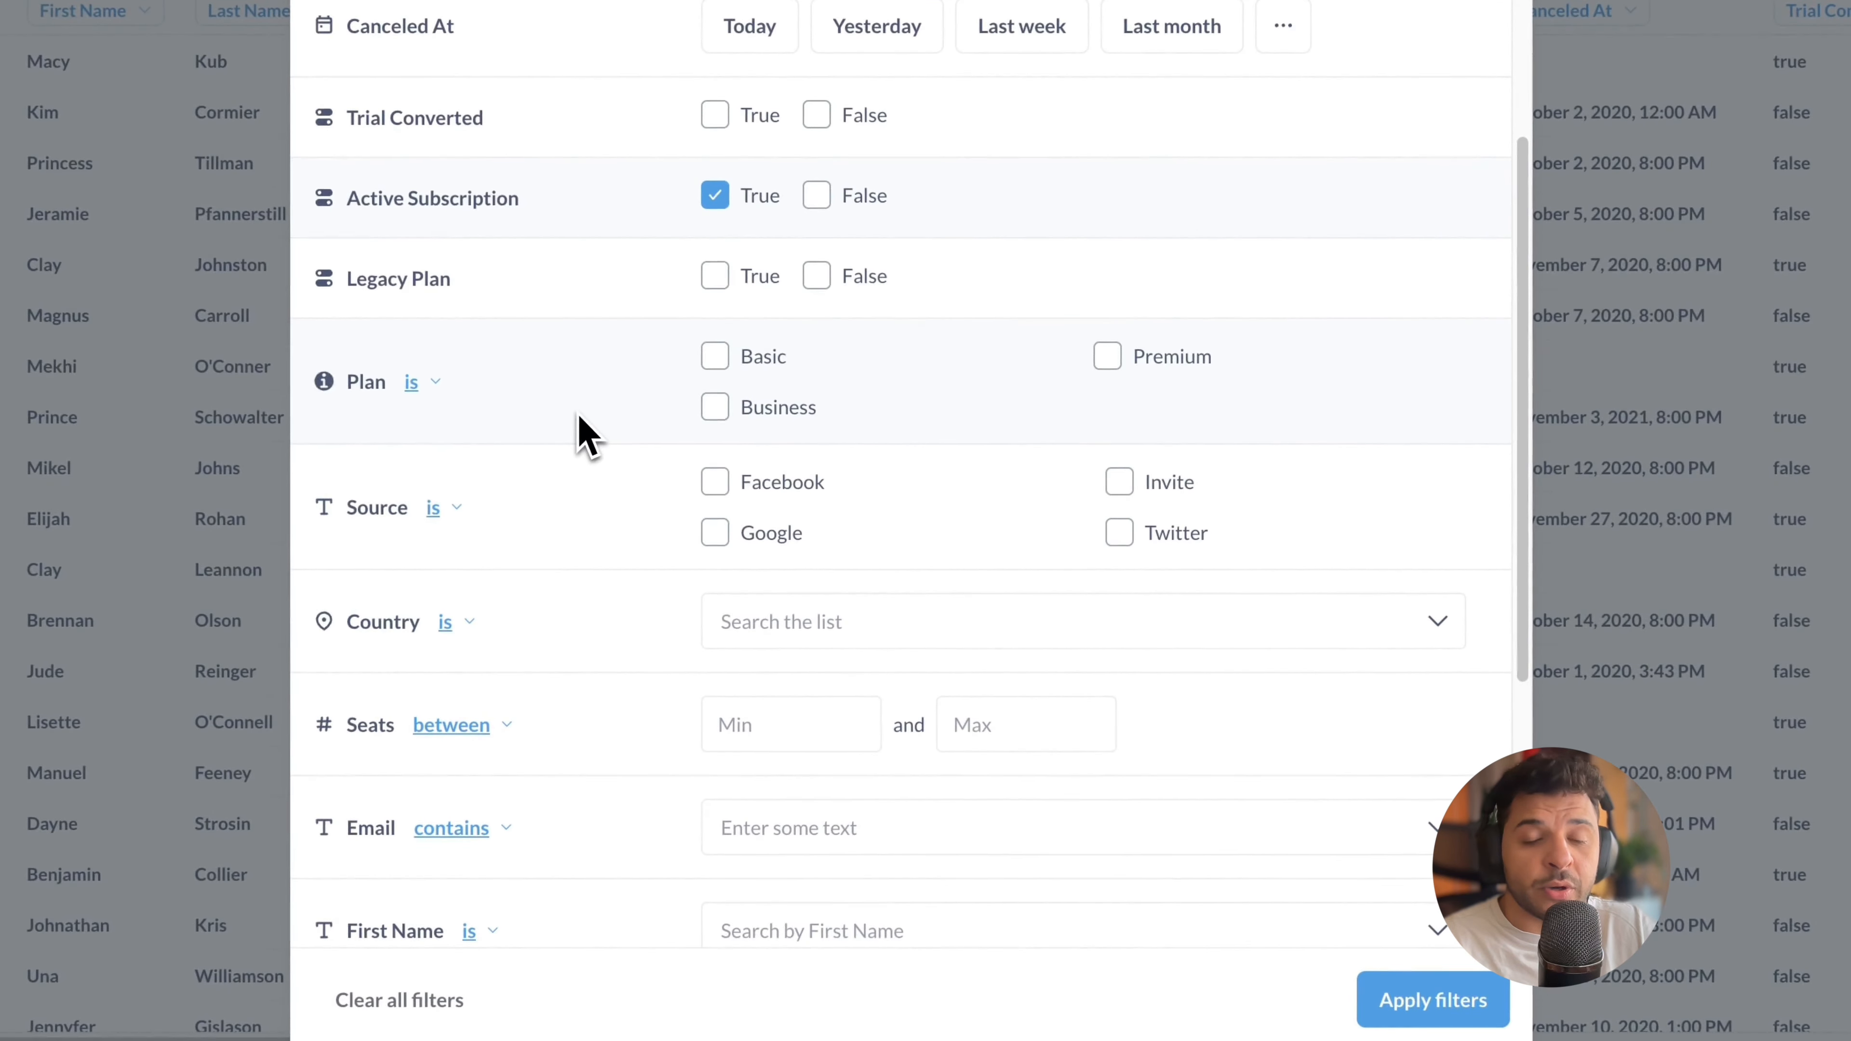
left_click(713, 359)
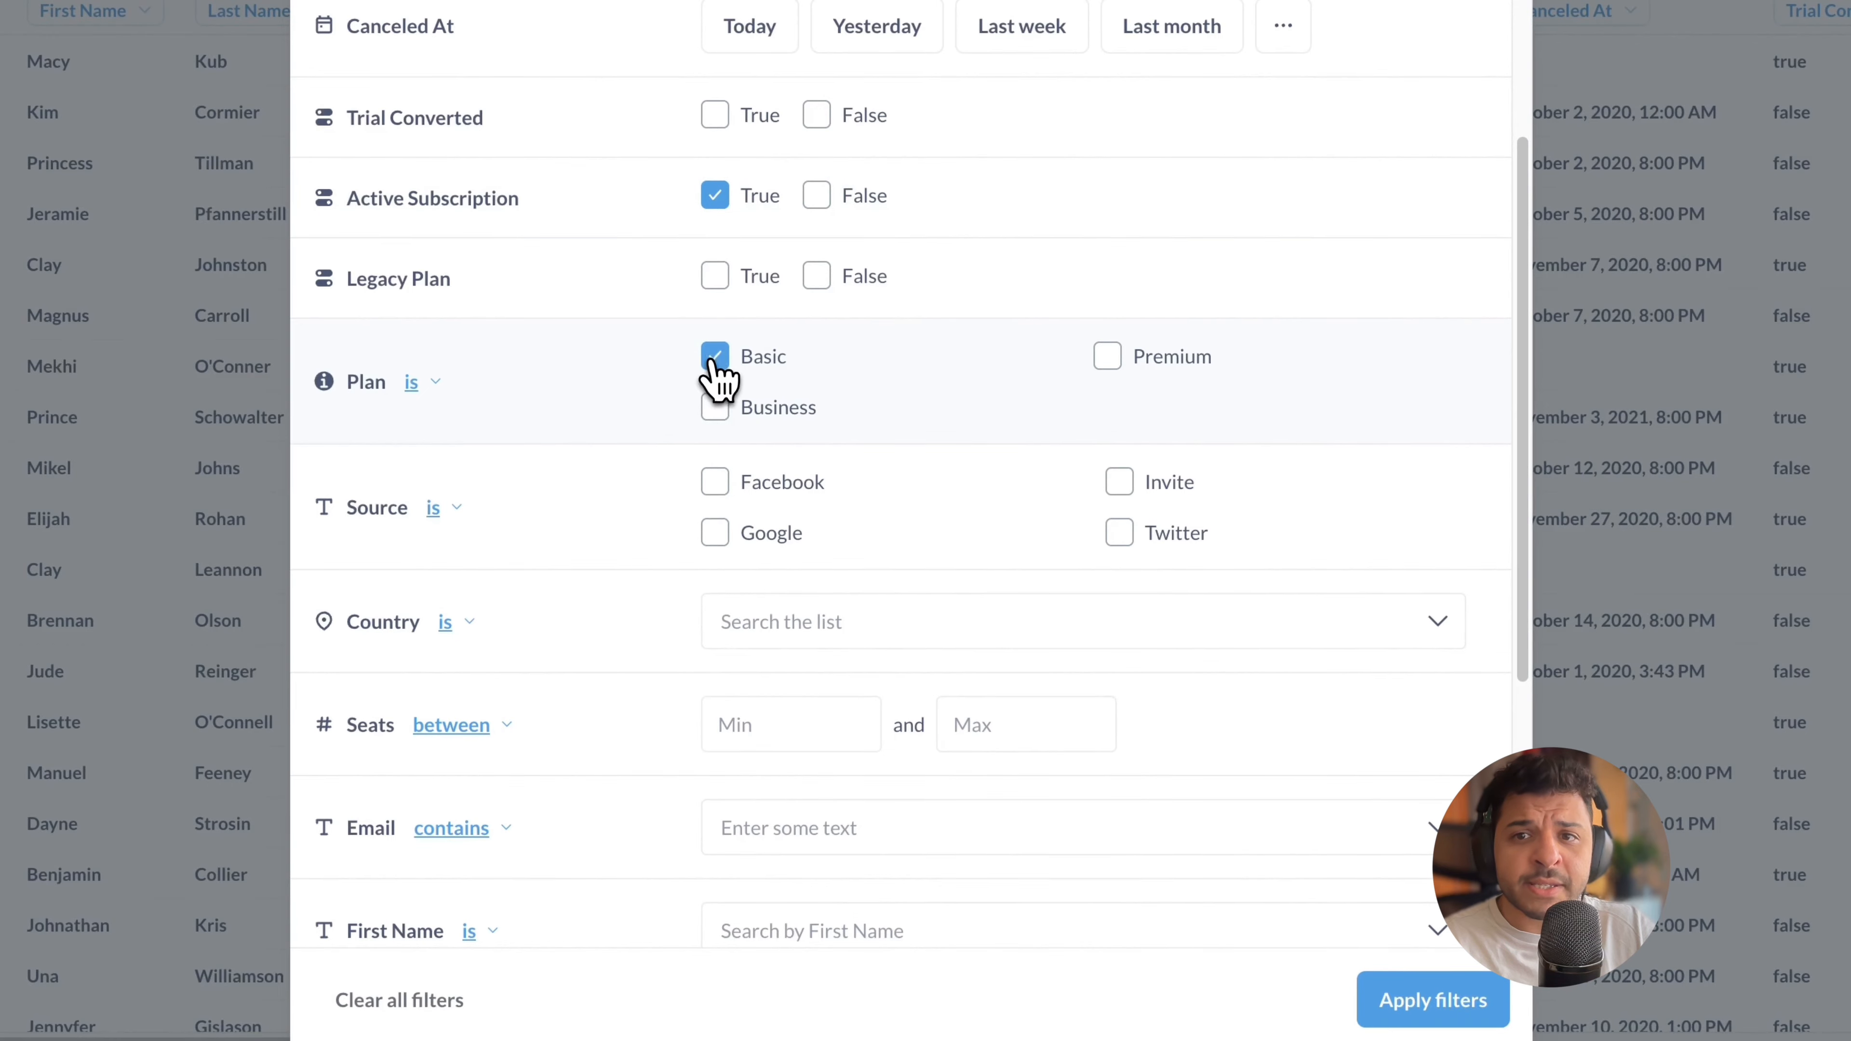
left_click(1117, 487)
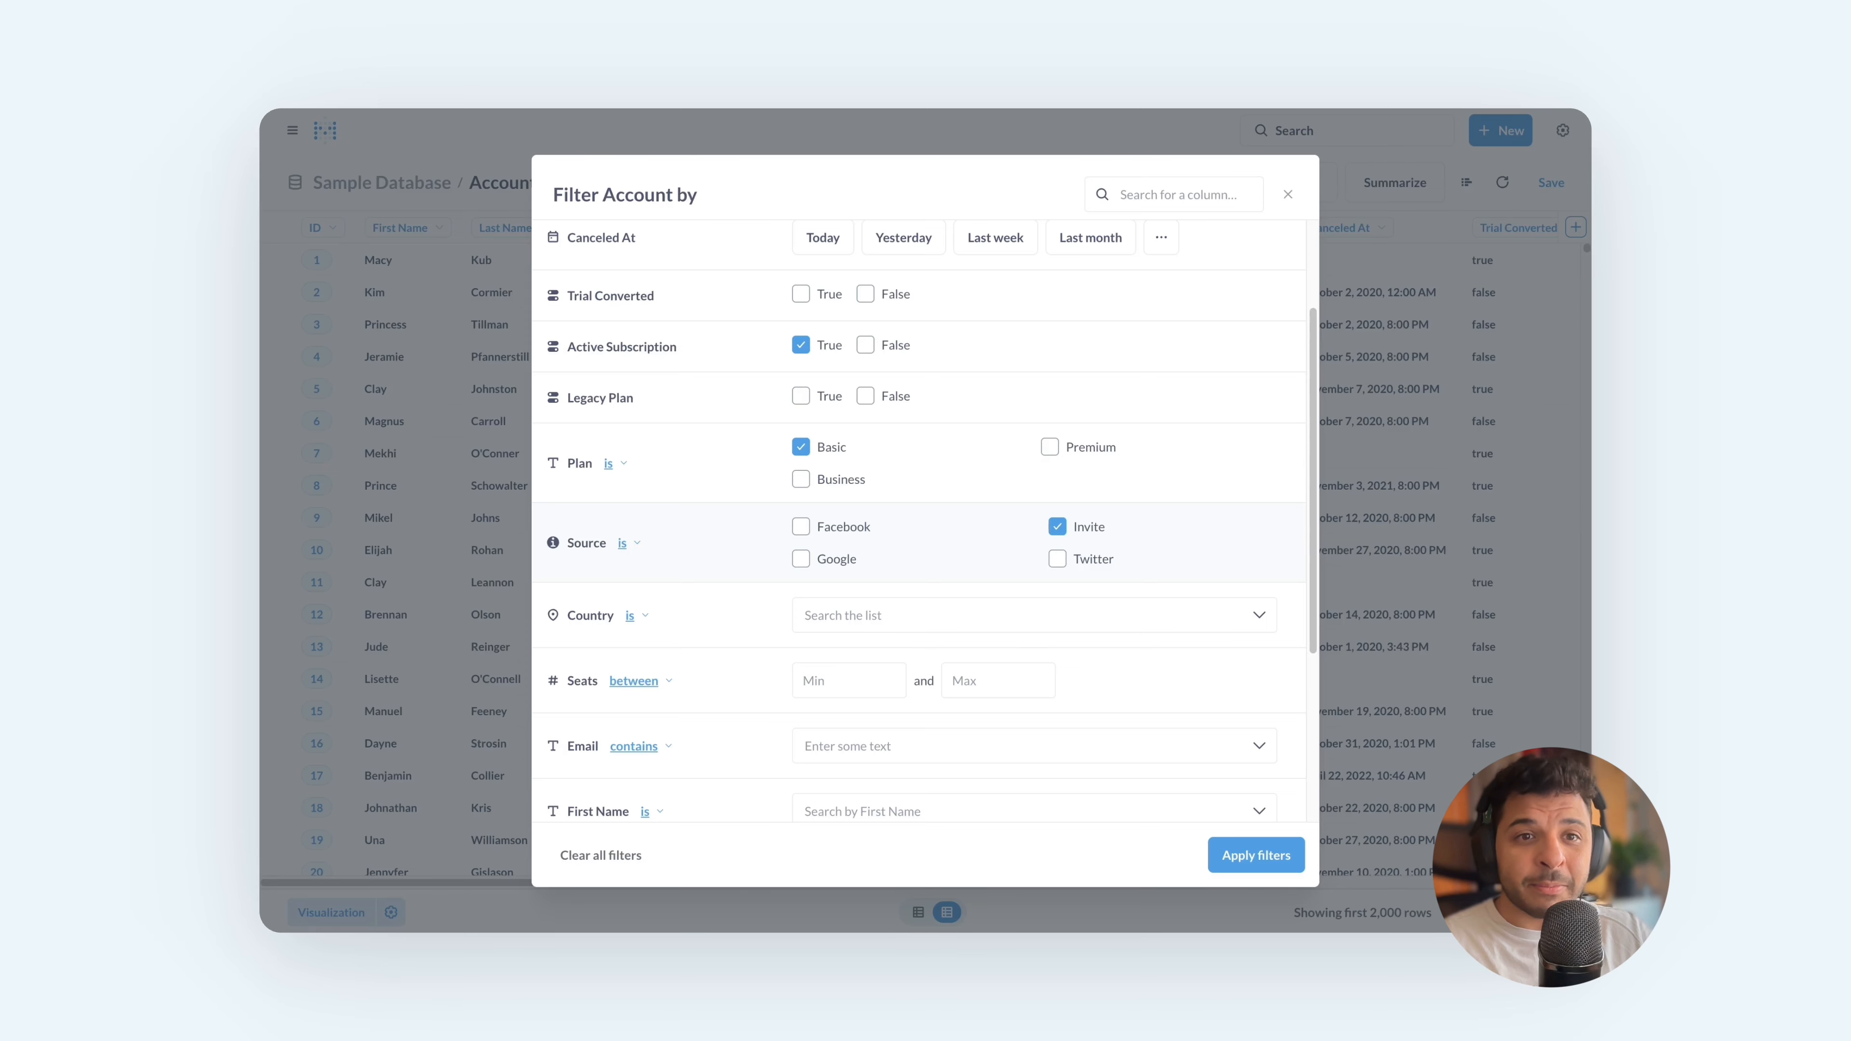
left_click(1231, 857)
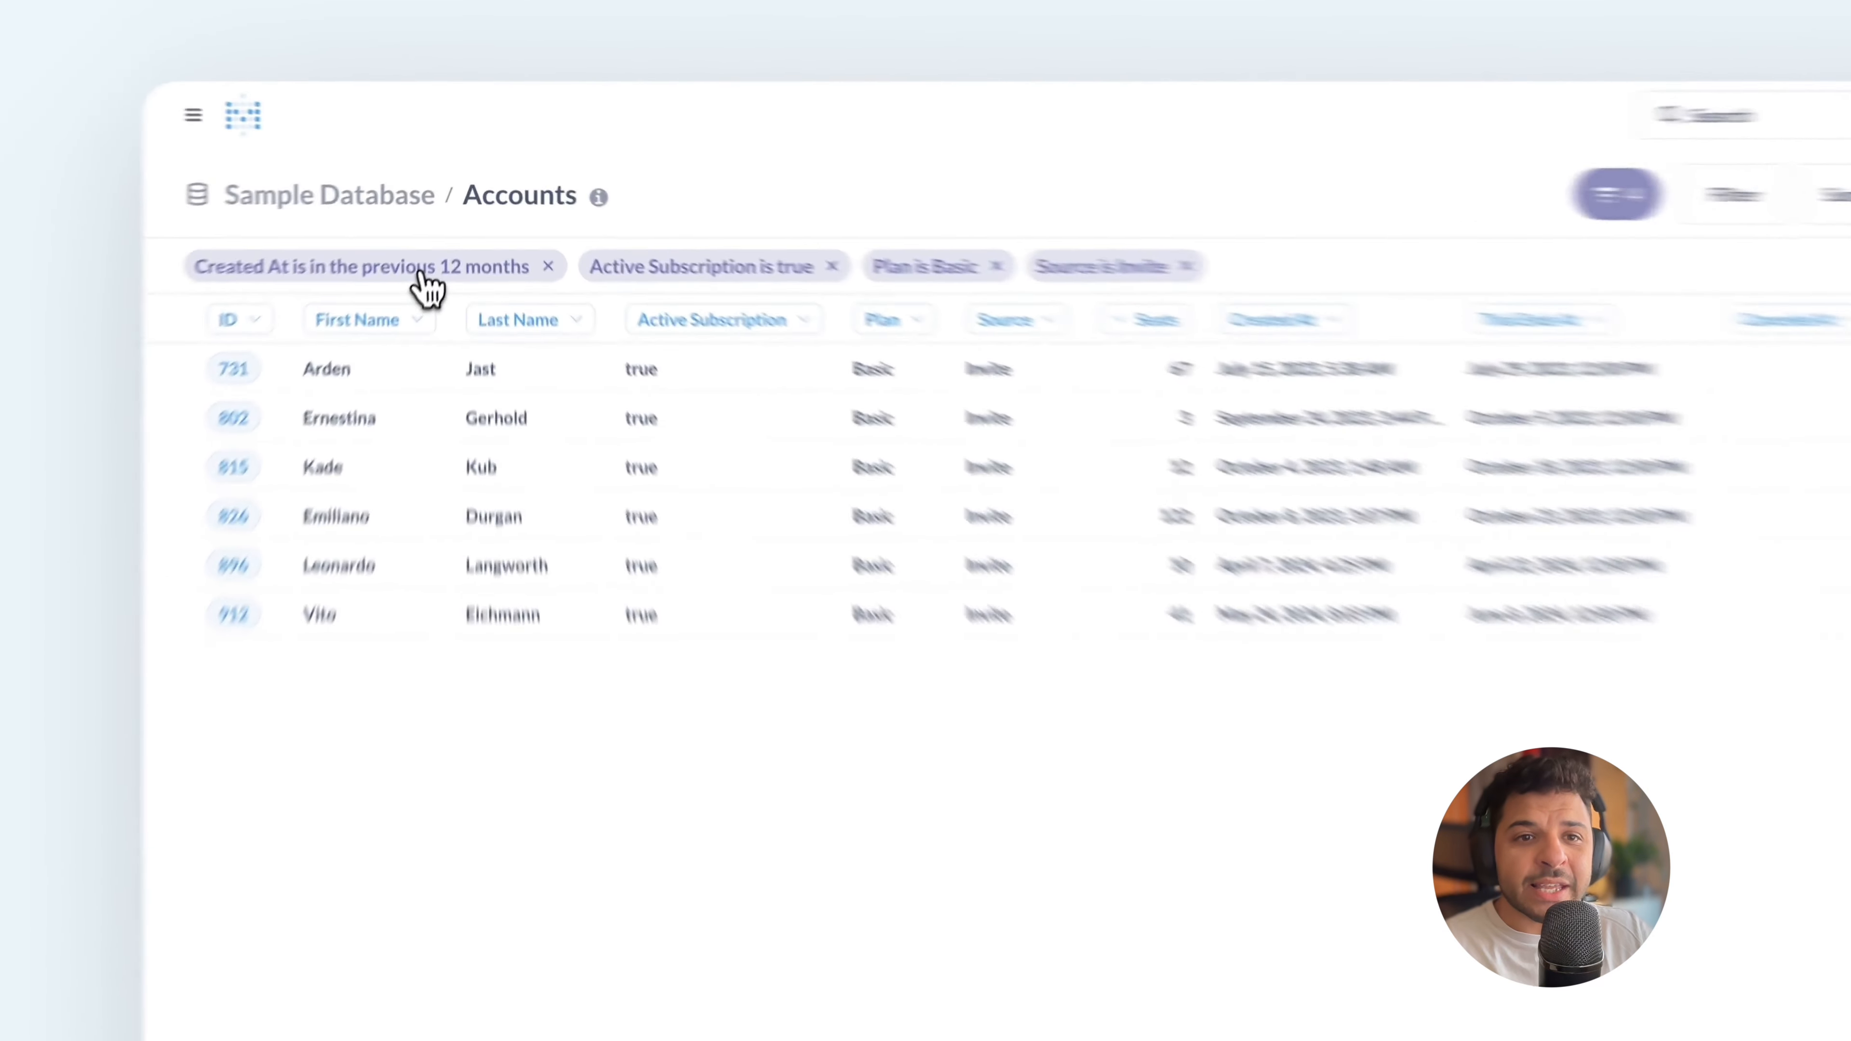
Change the applied Created At filter to the past 1 year and update the results
left_click(446, 232)
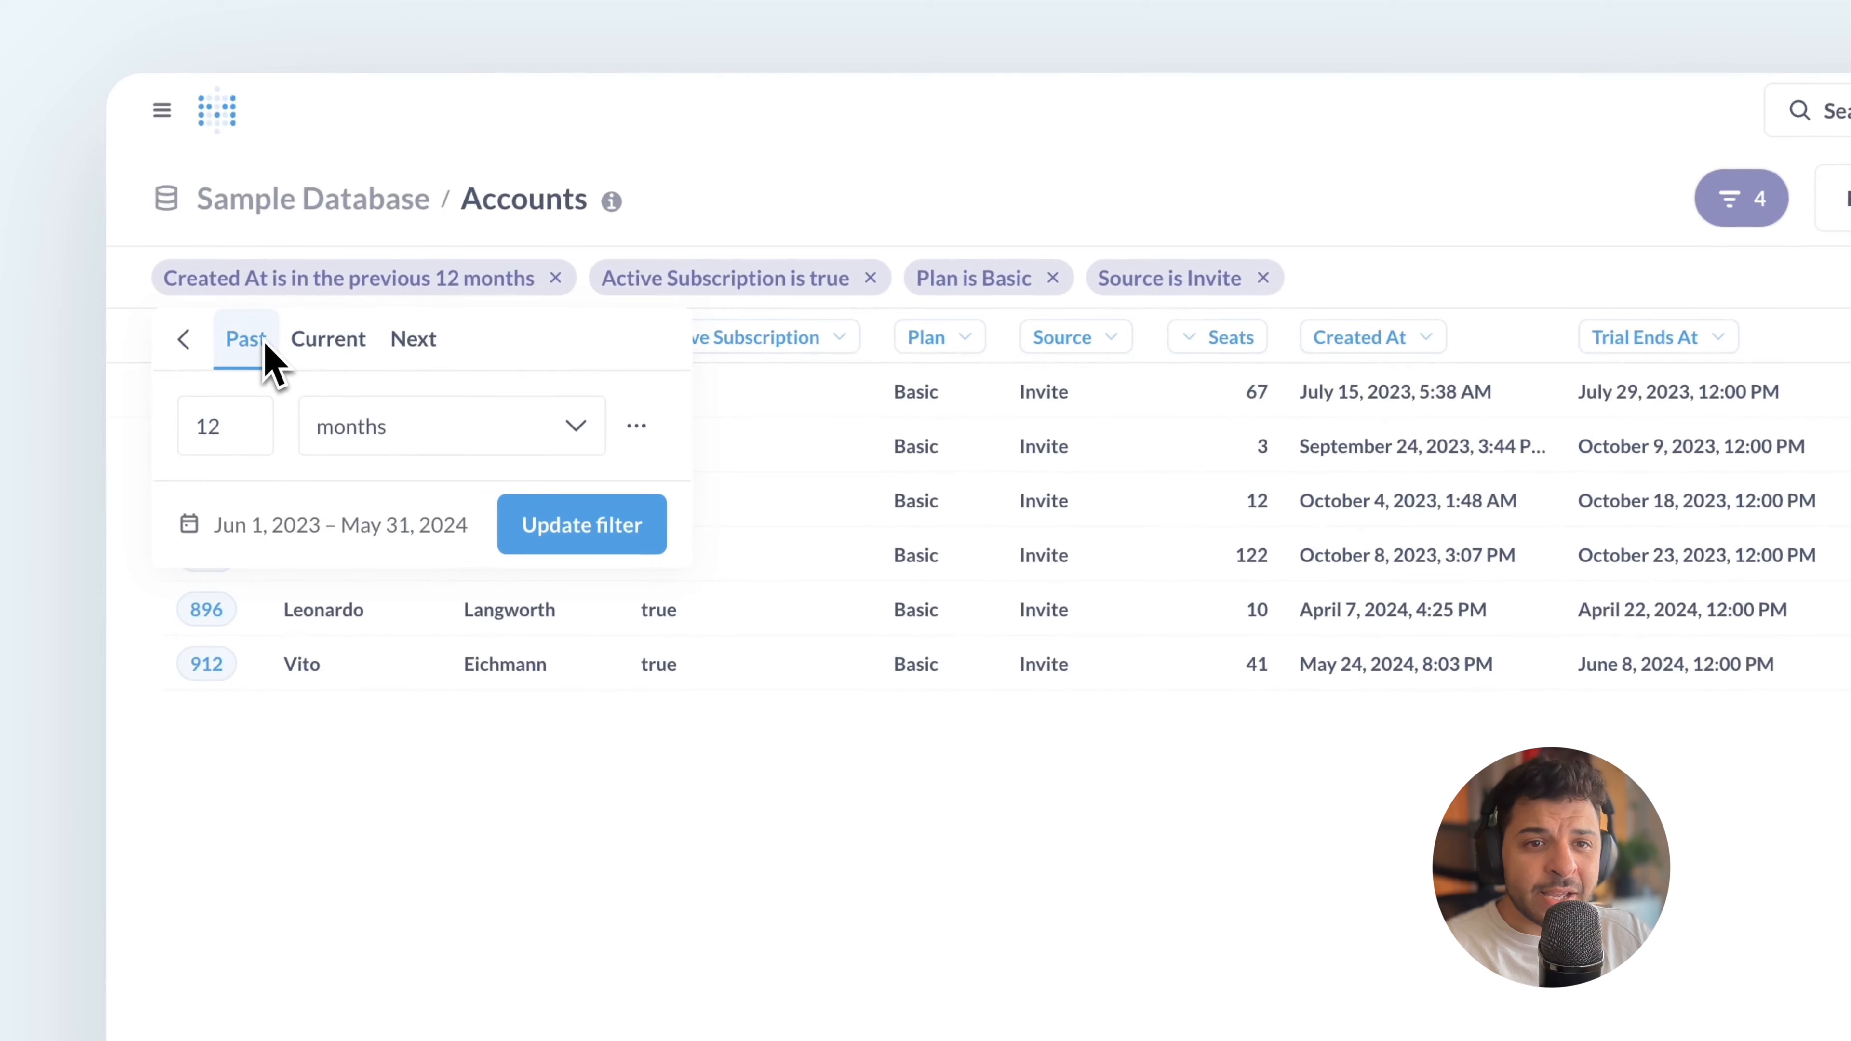
left_click(437, 427)
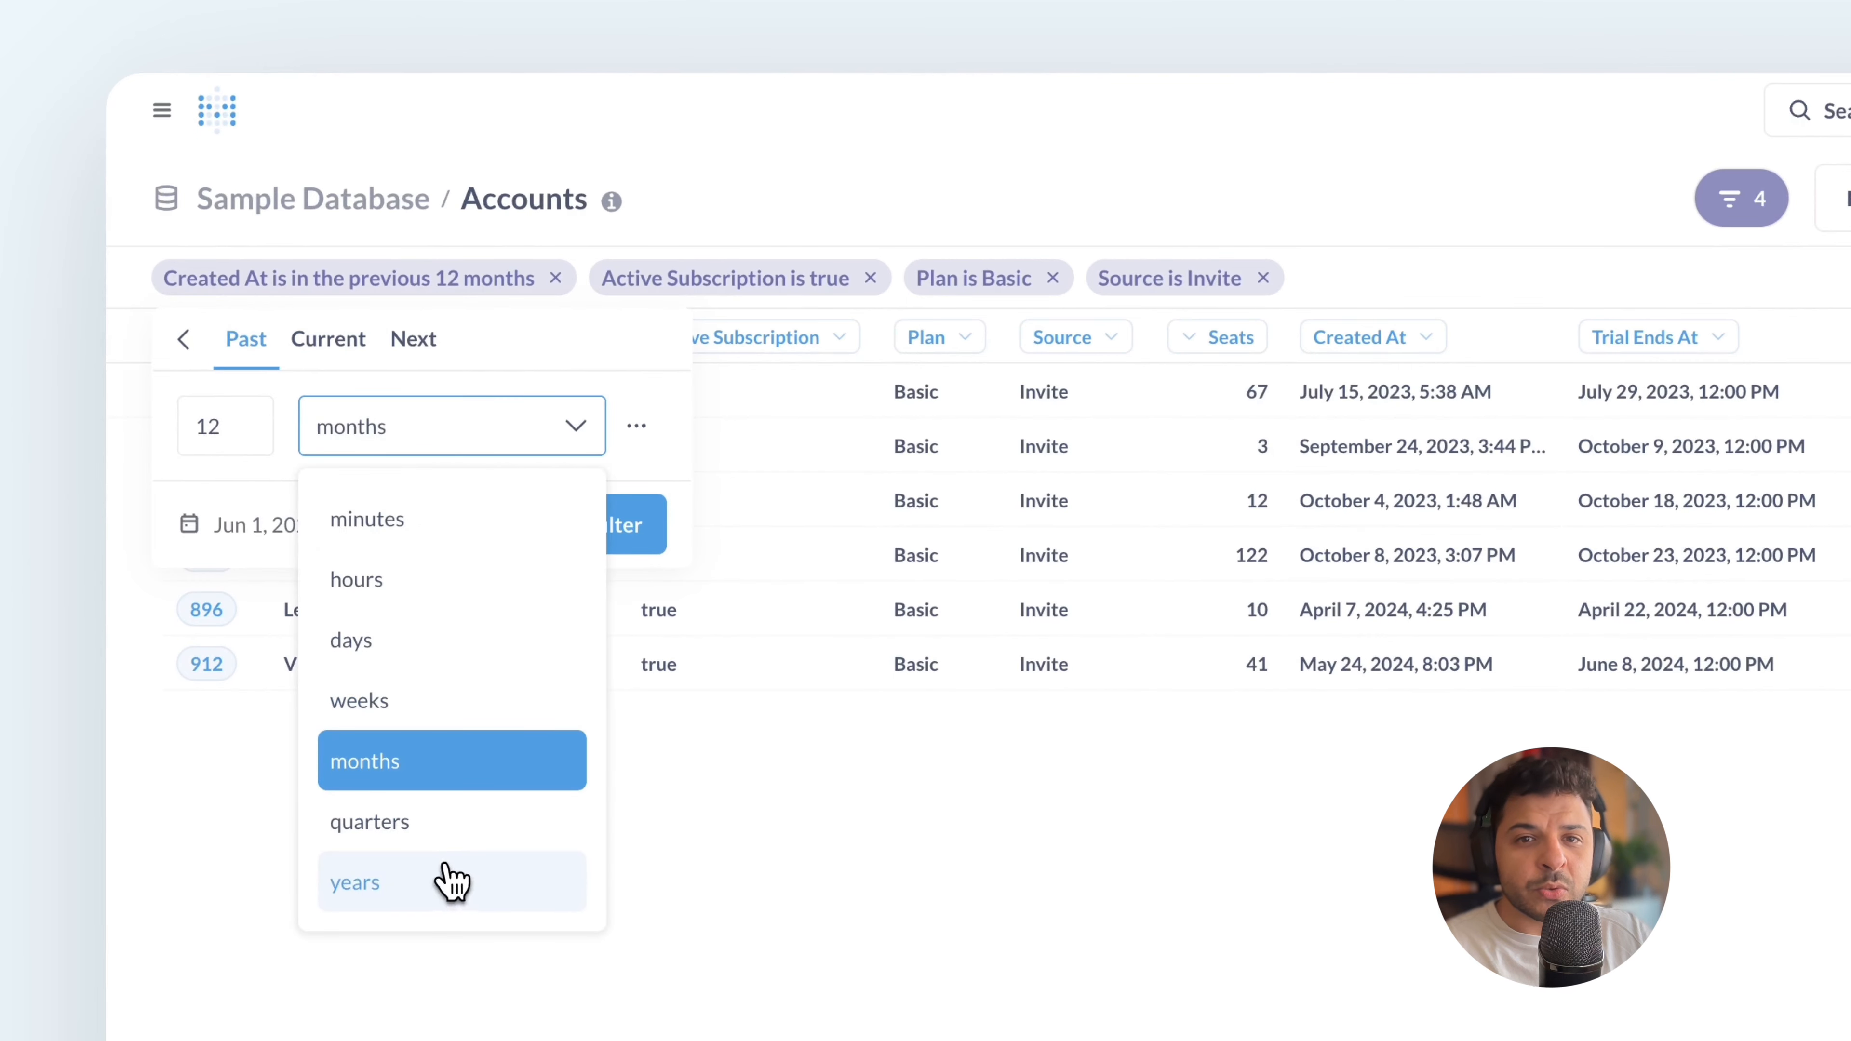
left_click(446, 879)
left_click_drag(243, 438, 188, 442)
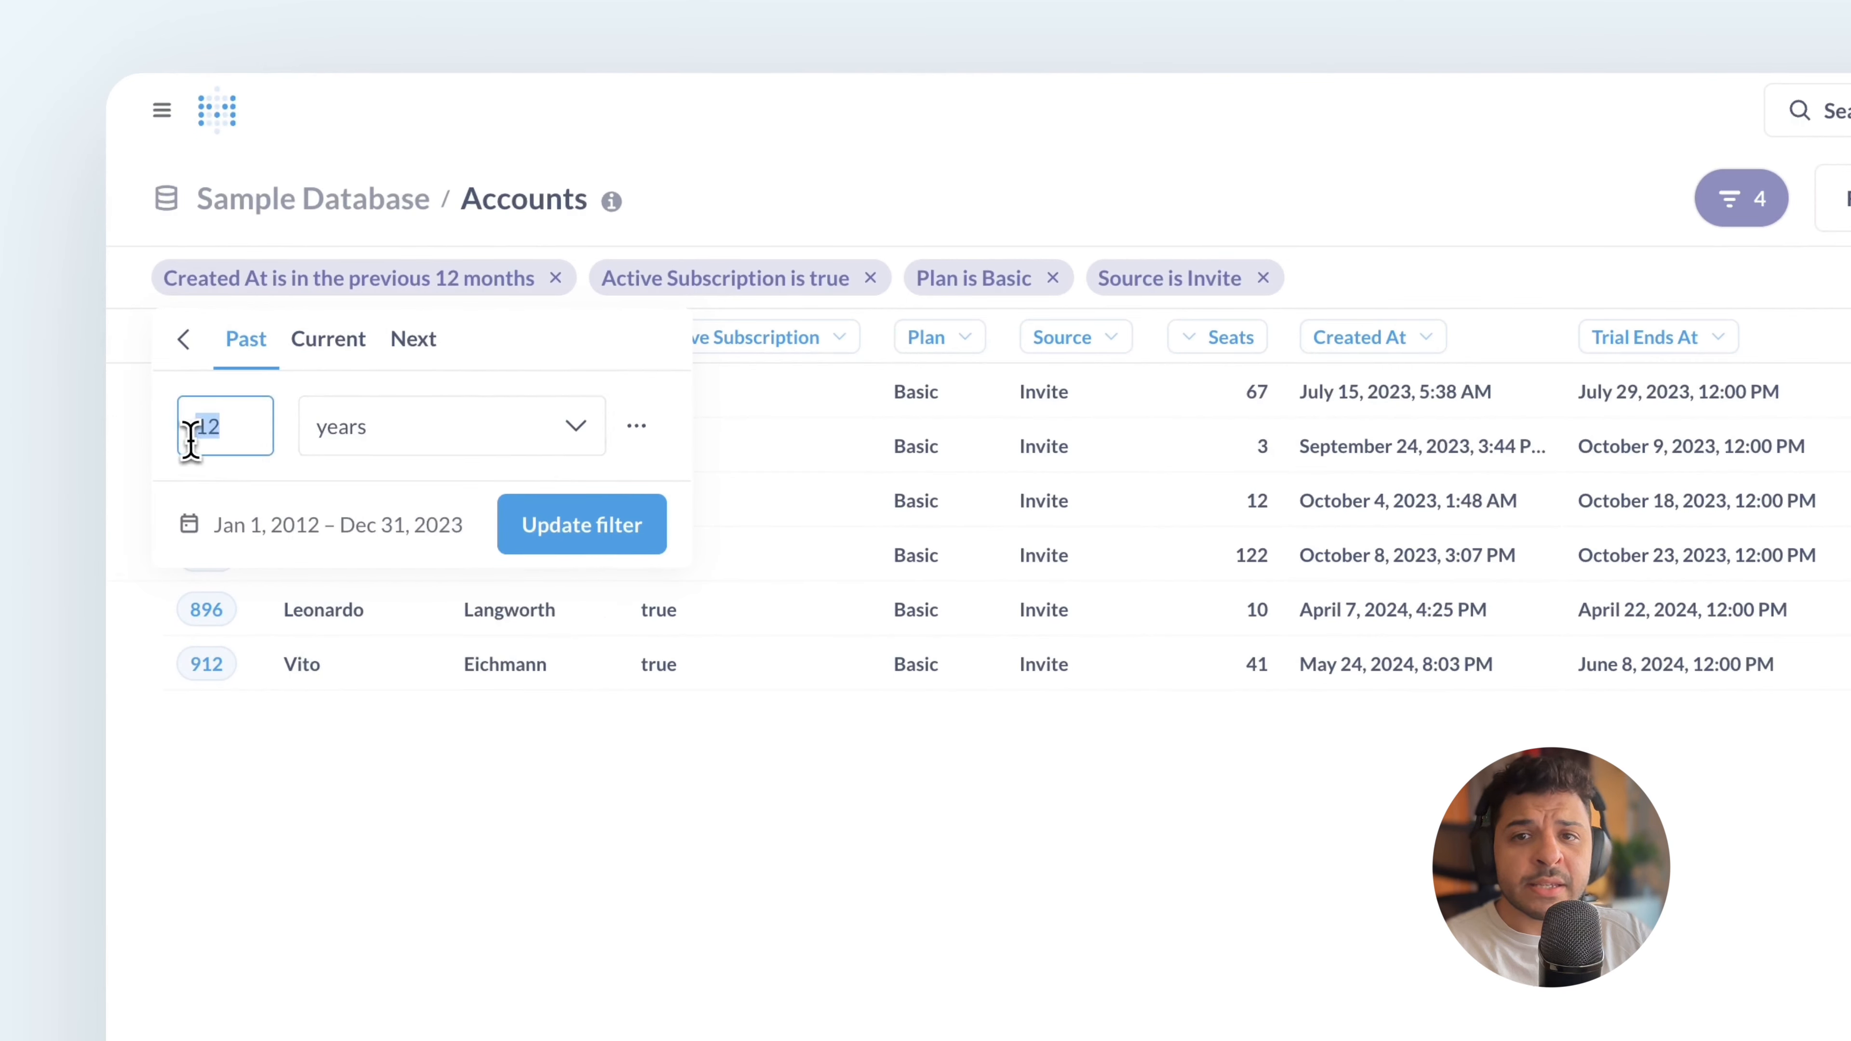
type("1")
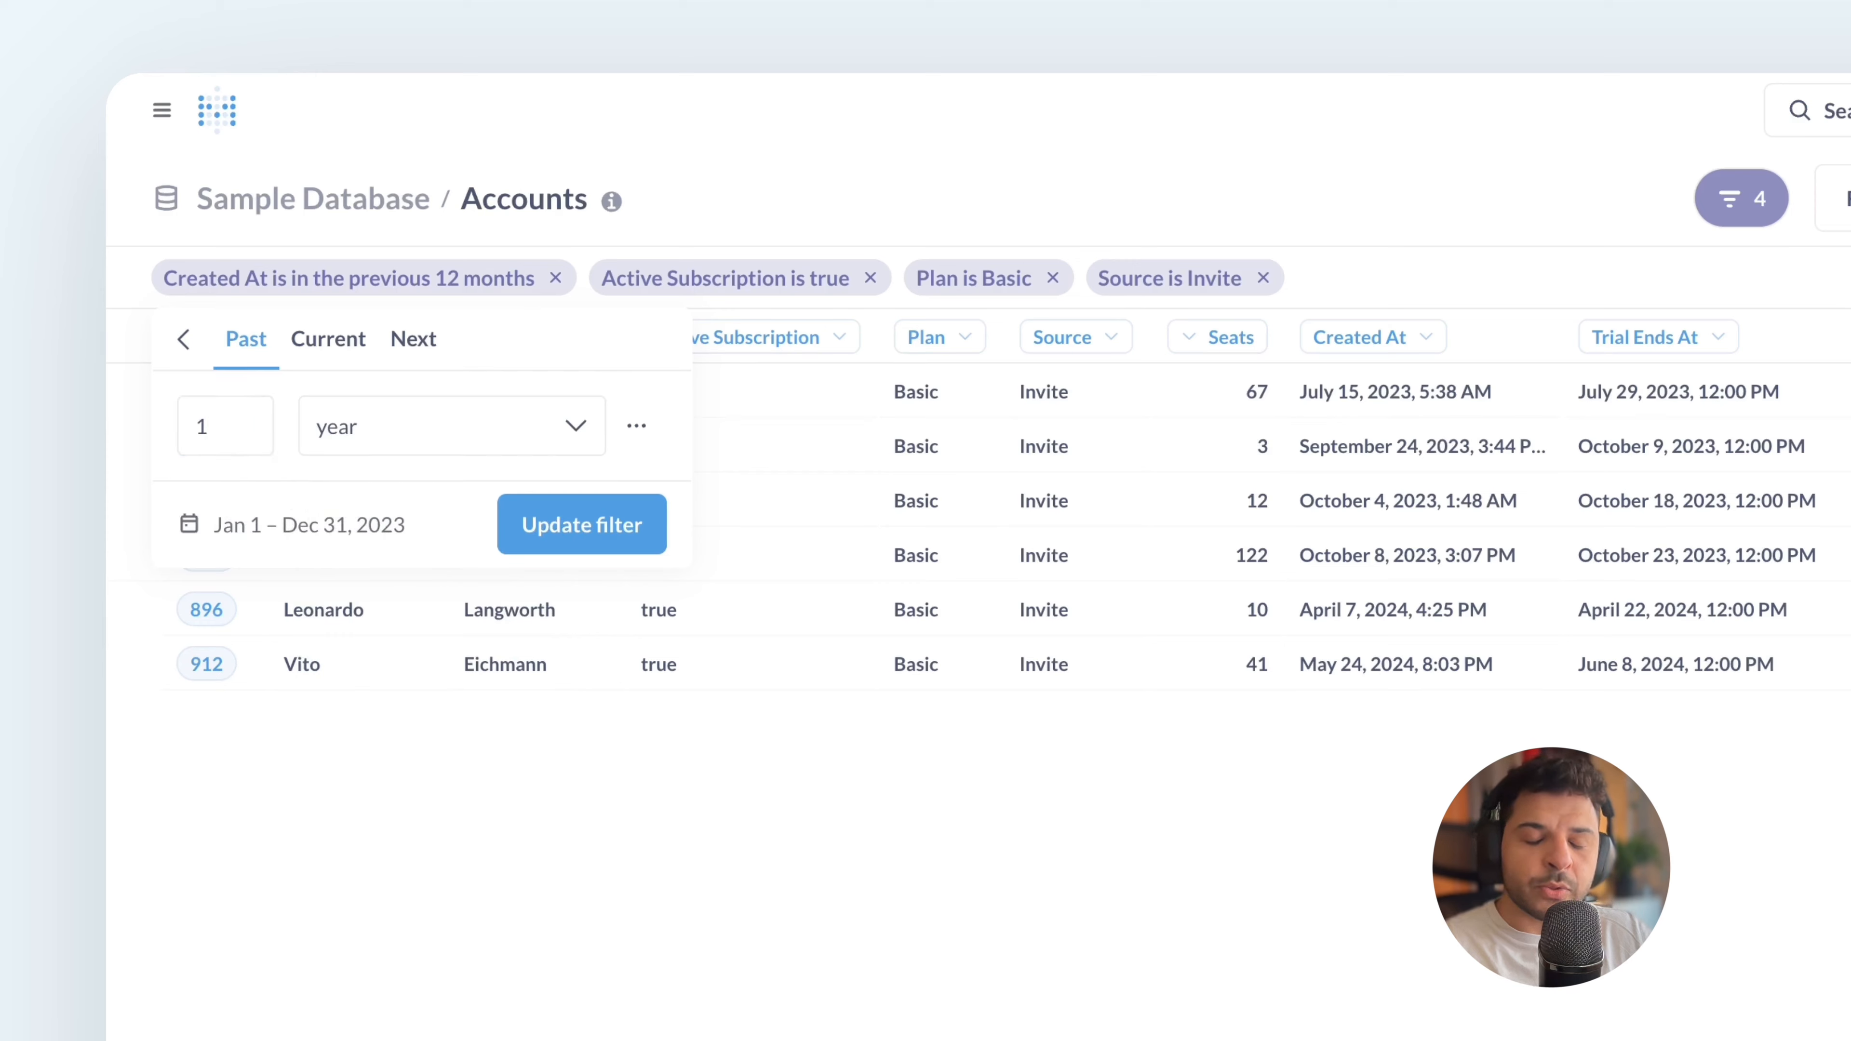
left_click(575, 531)
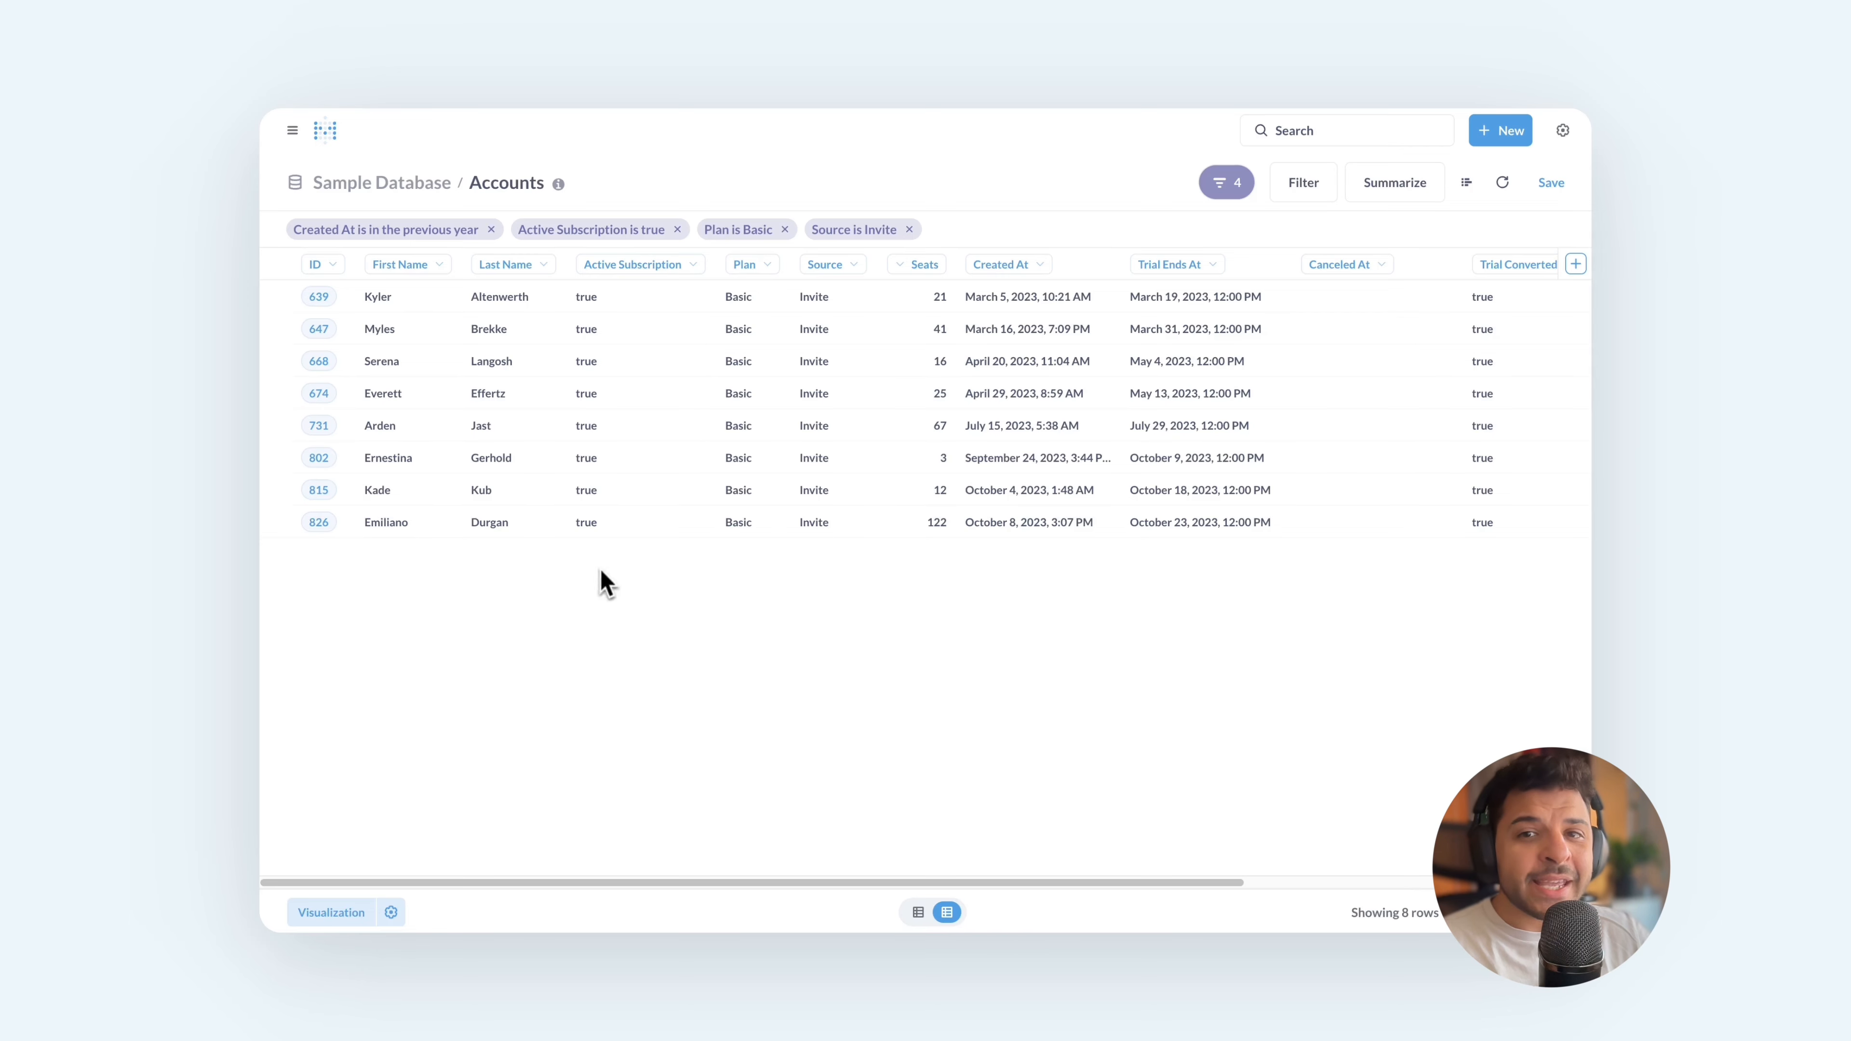
Review the settings of the applied Active Subscription, Plan and Source filters without changing them
left_click(638, 236)
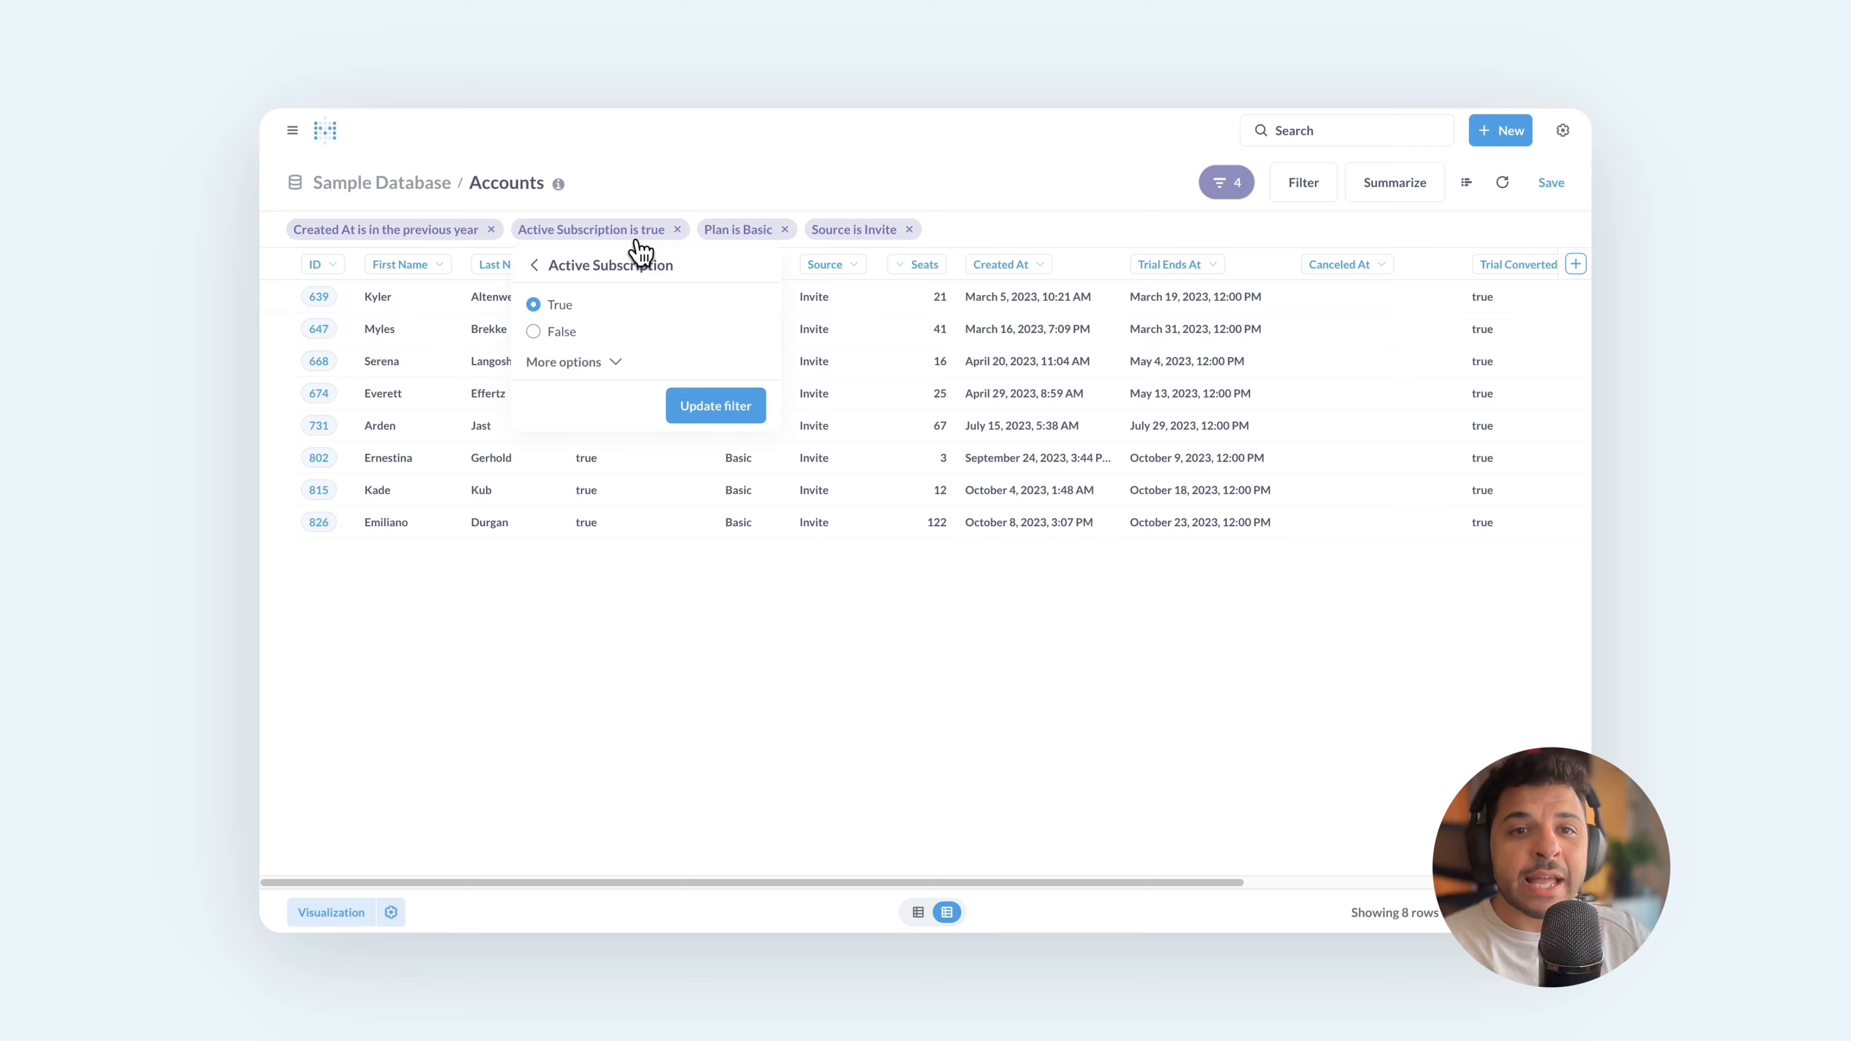
left_click(732, 241)
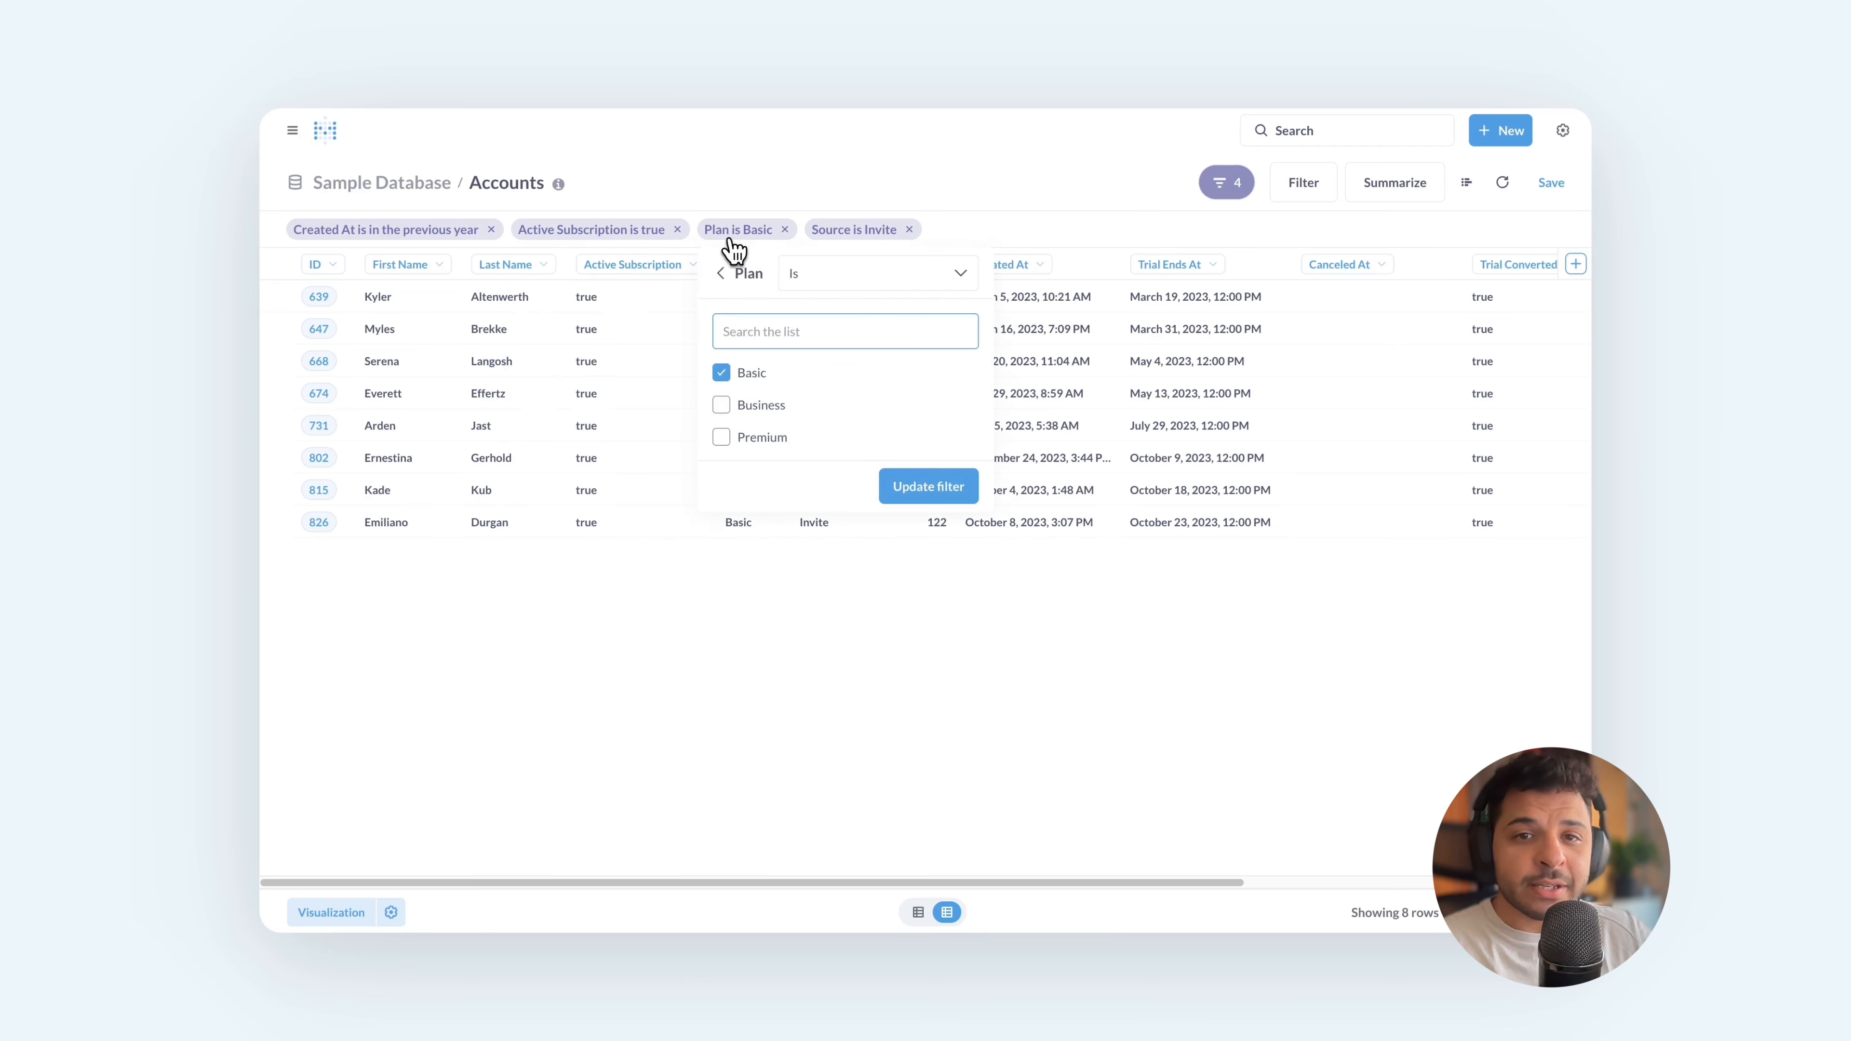
left_click(849, 241)
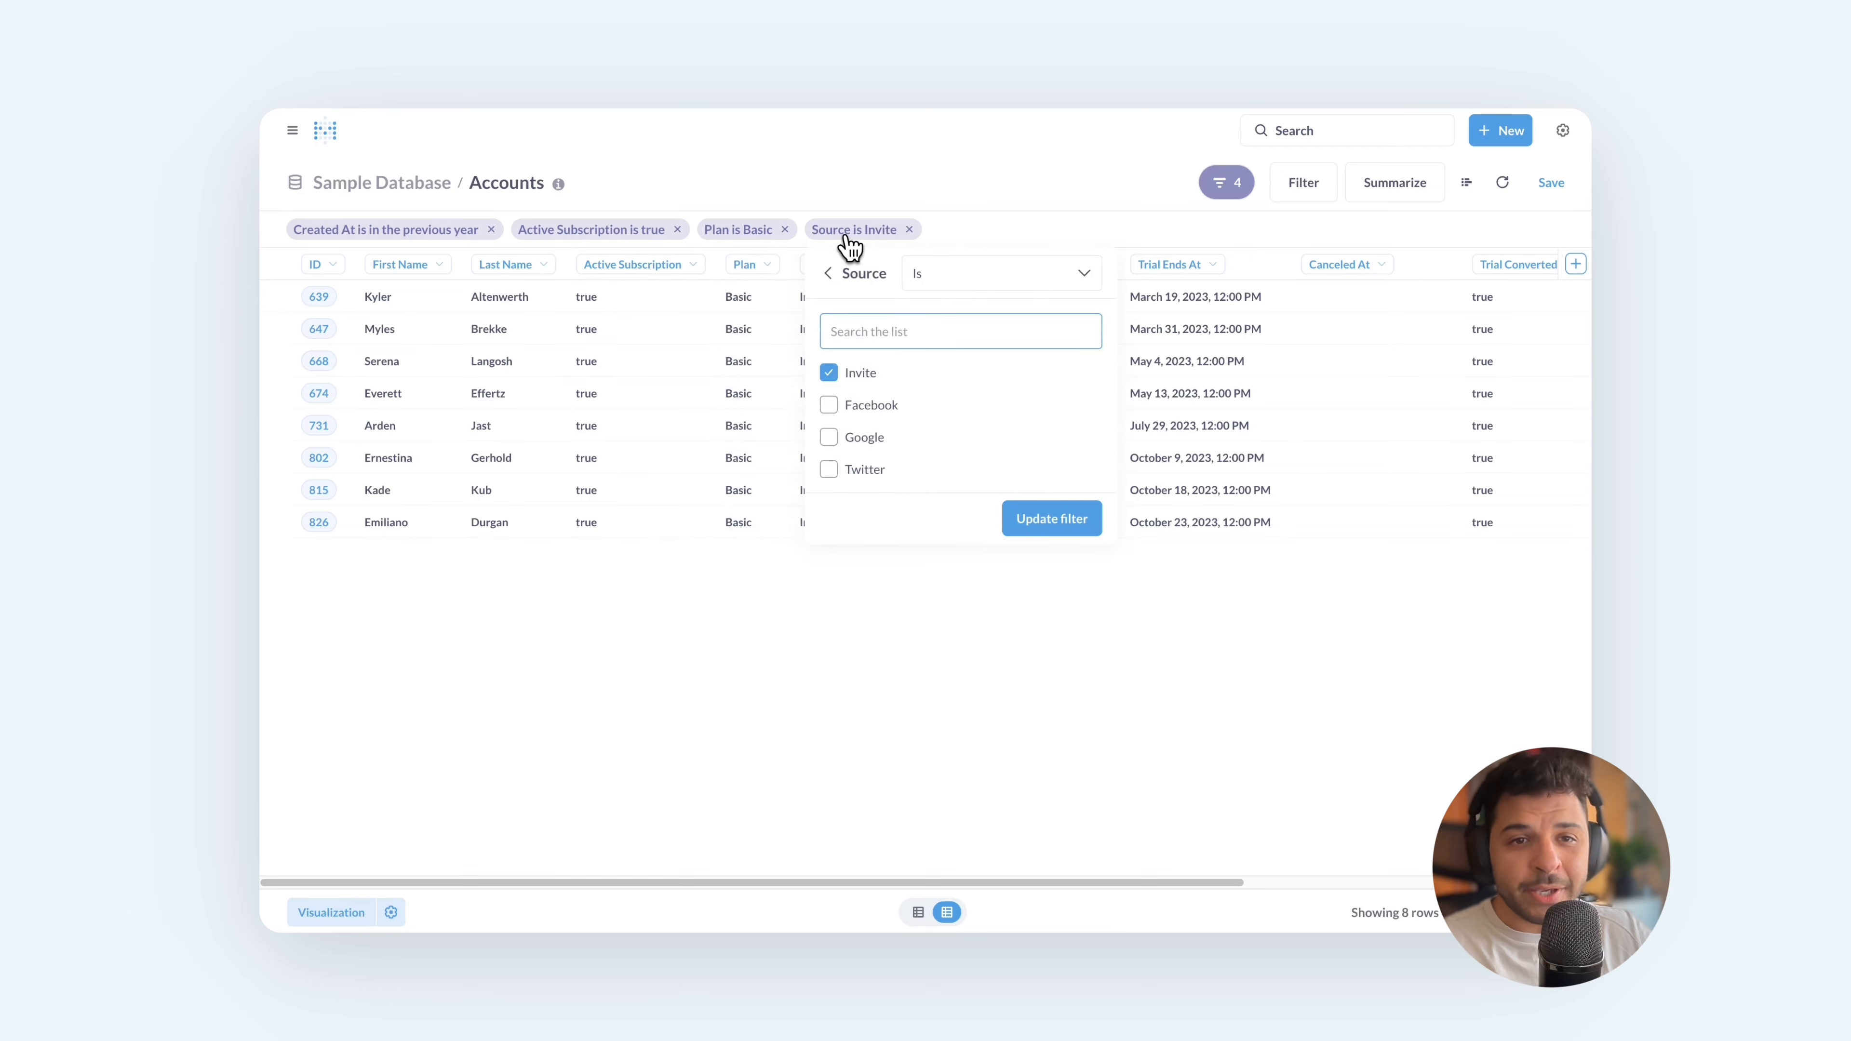
left_click(849, 211)
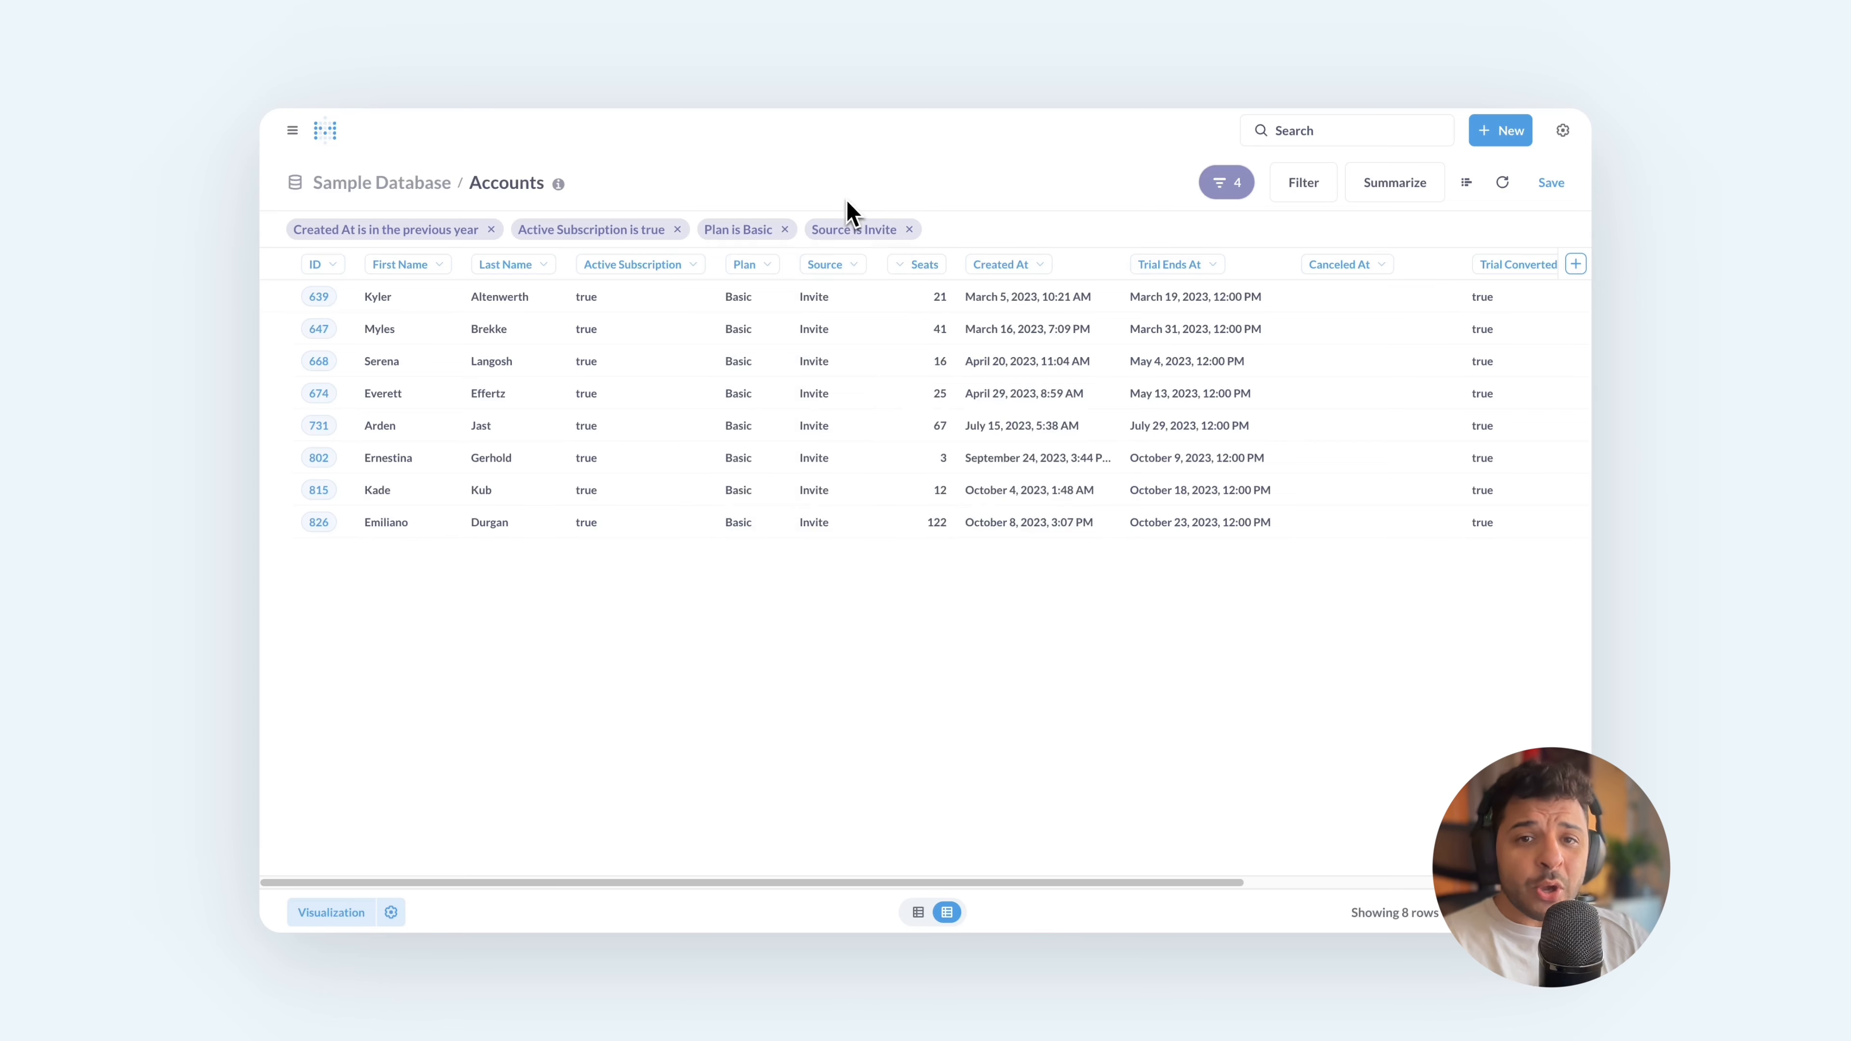